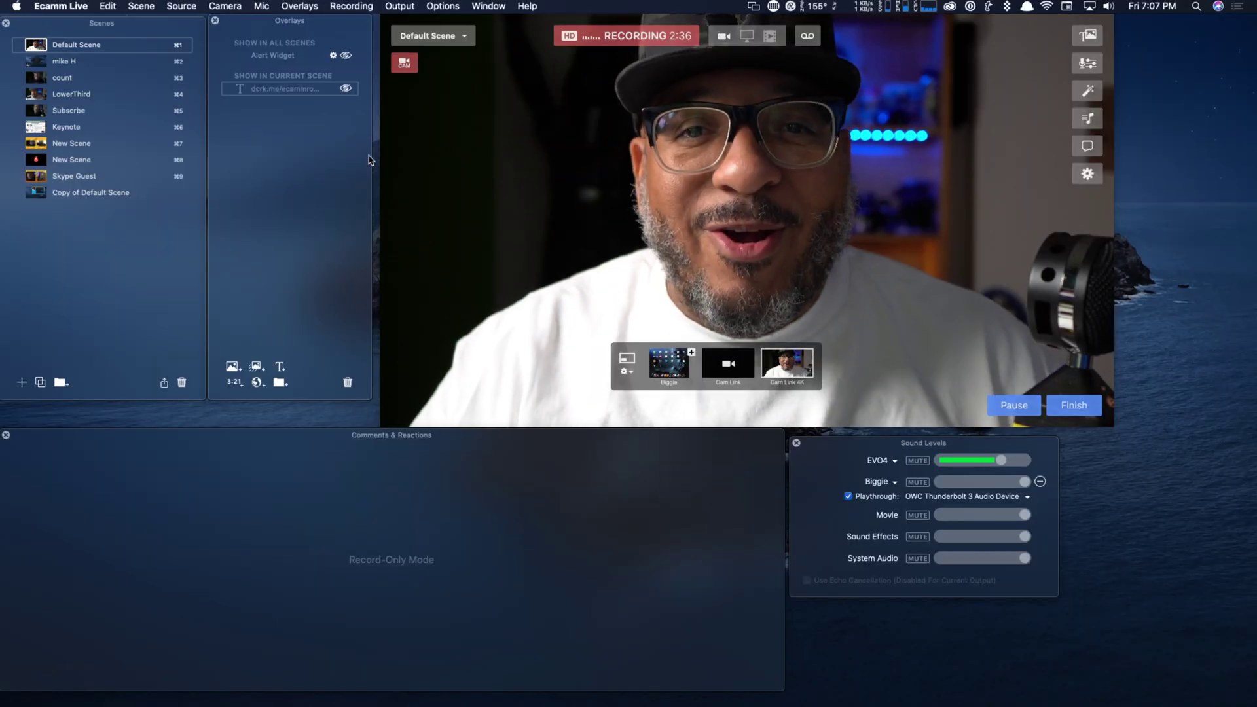
- Add the iPad inset, try side-by-side and Crop Split Screen, then return to picture-in-picture
mouse_move(658, 354)
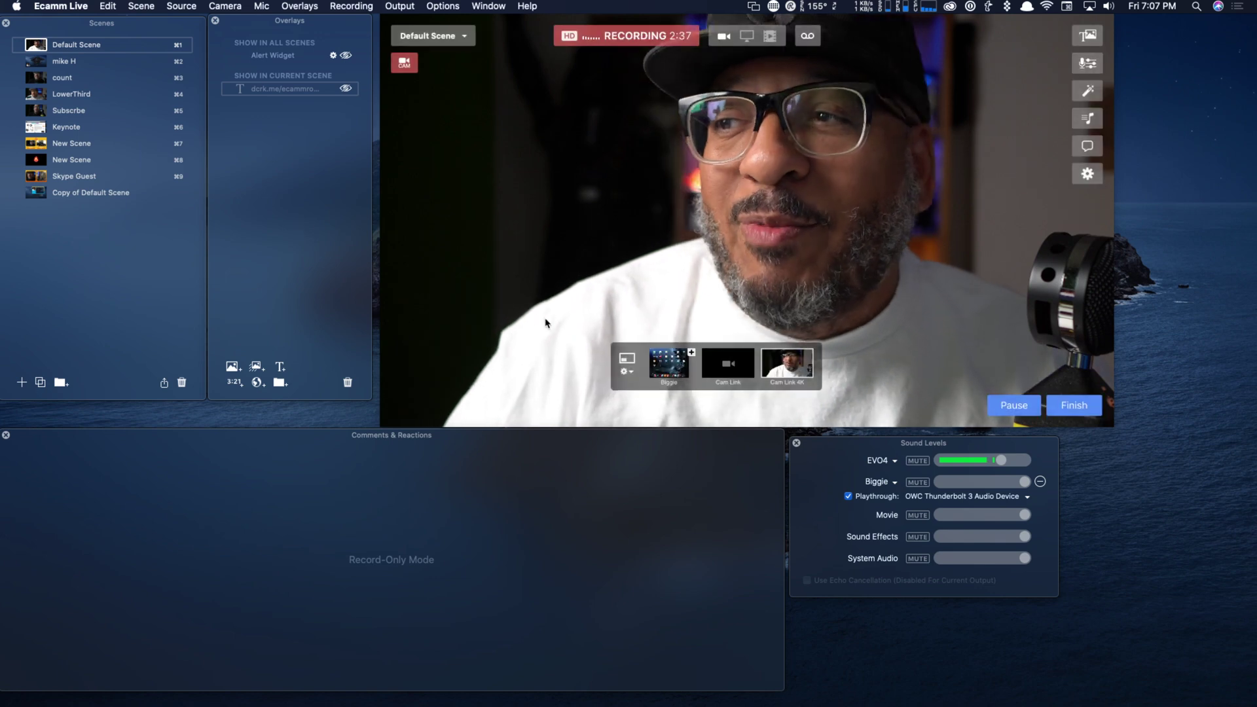
click(691, 353)
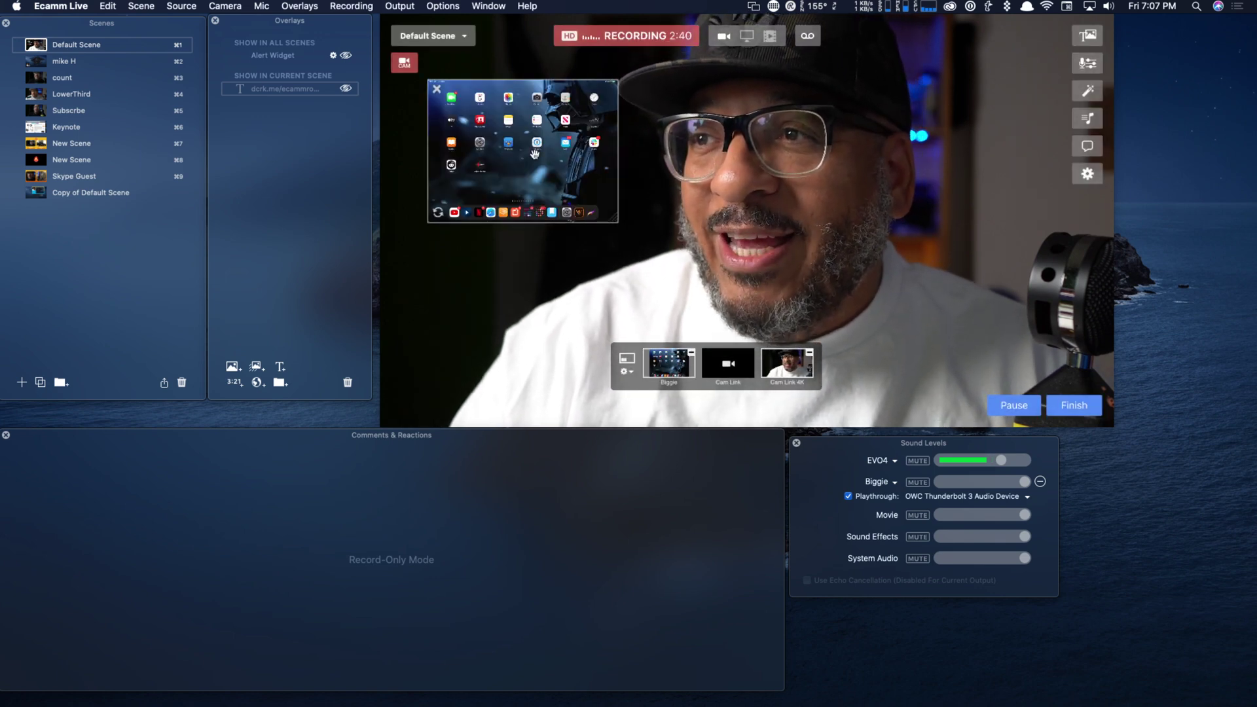
click(629, 362)
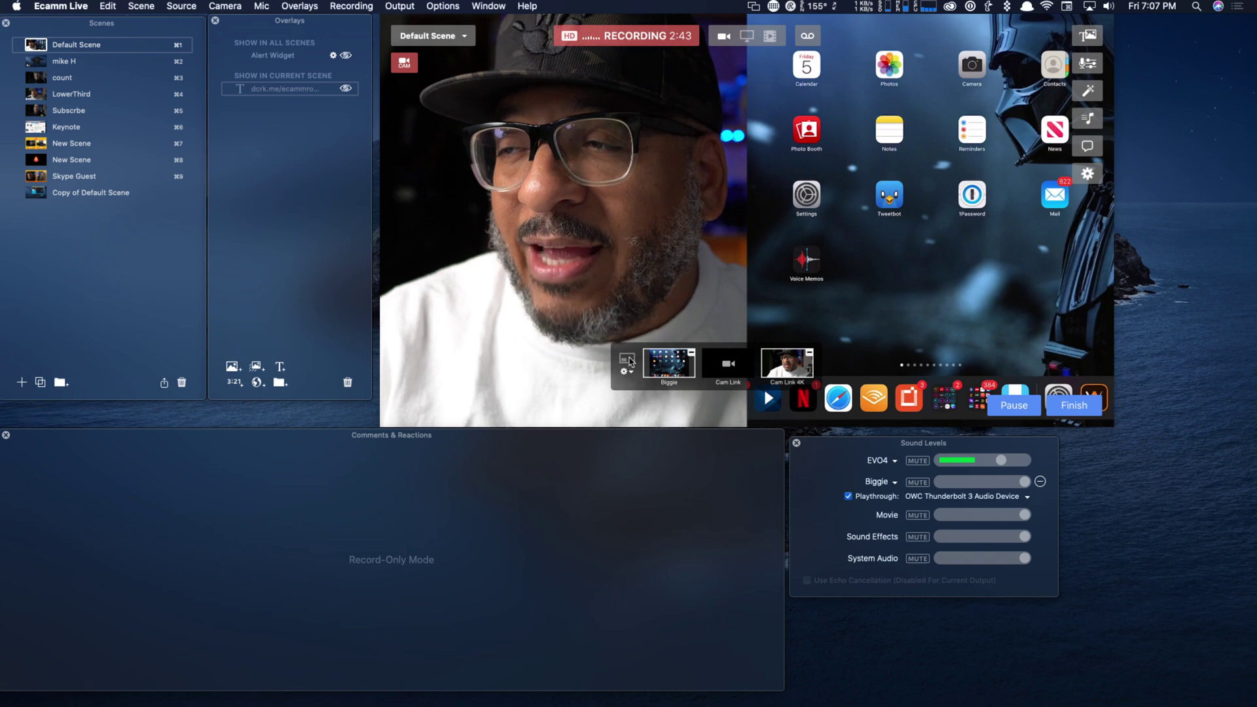
click(625, 371)
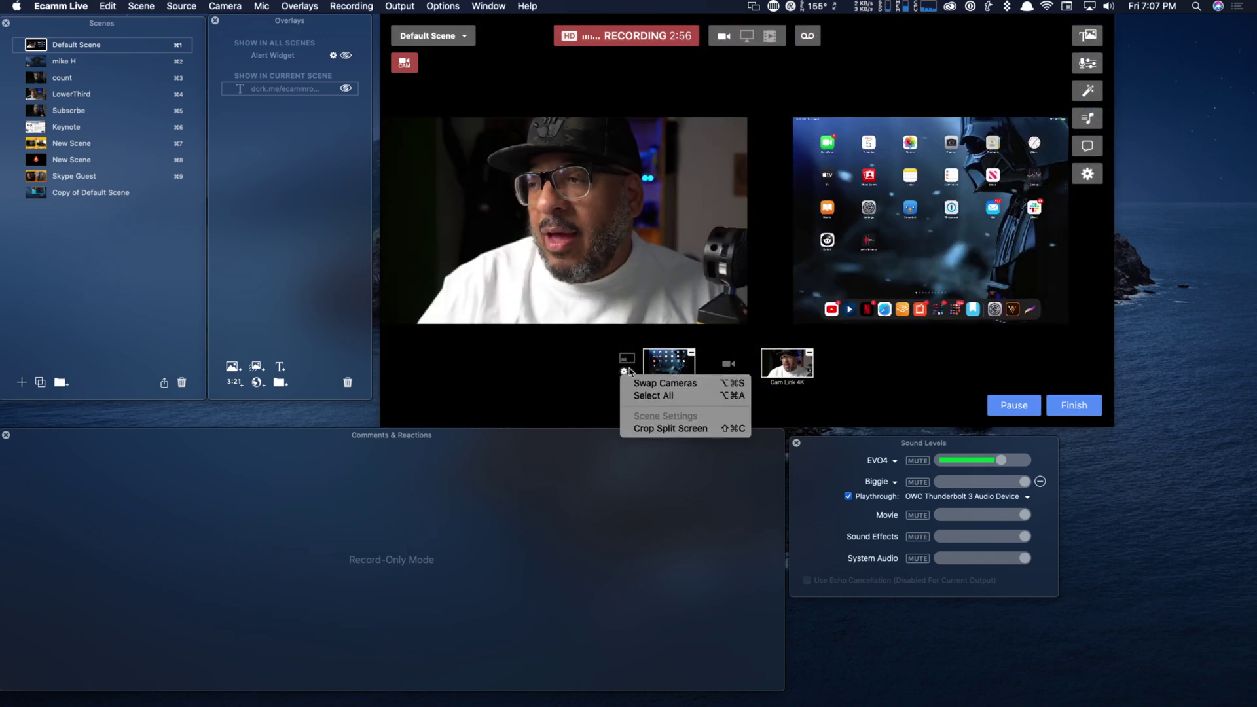
click(647, 429)
click(634, 363)
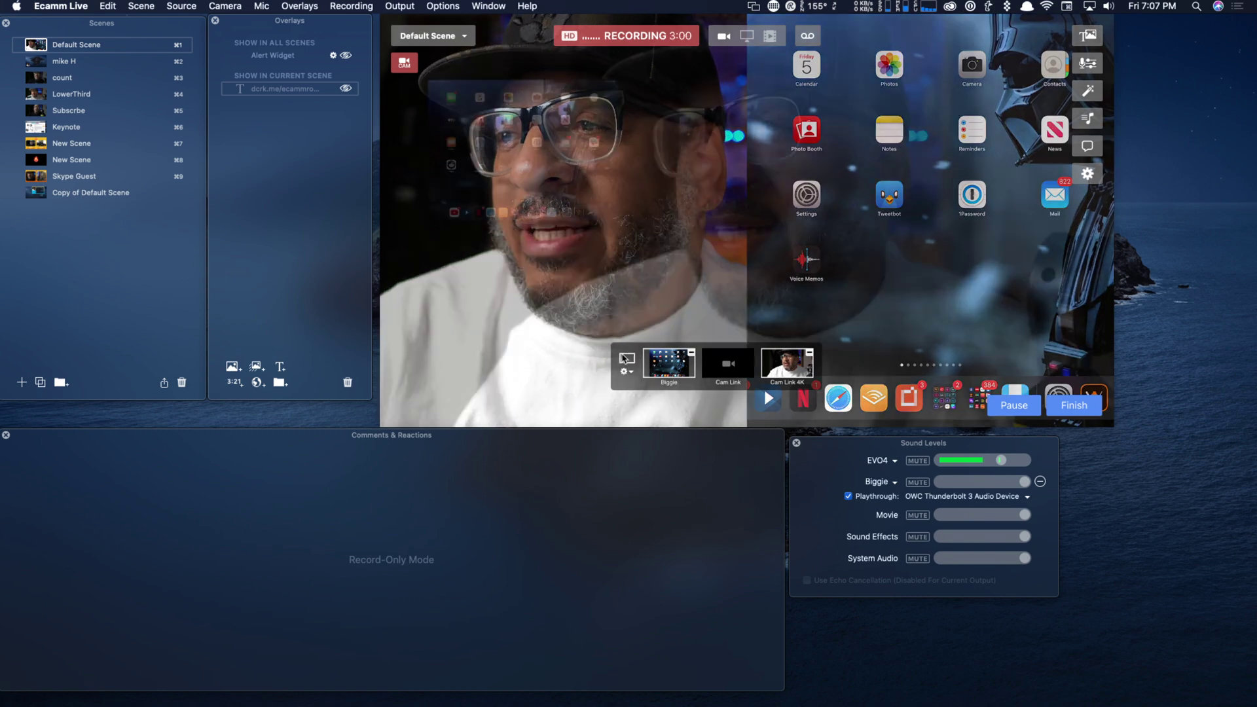
- Swap the camera and iPad between full frame and inset several times
click(439, 213)
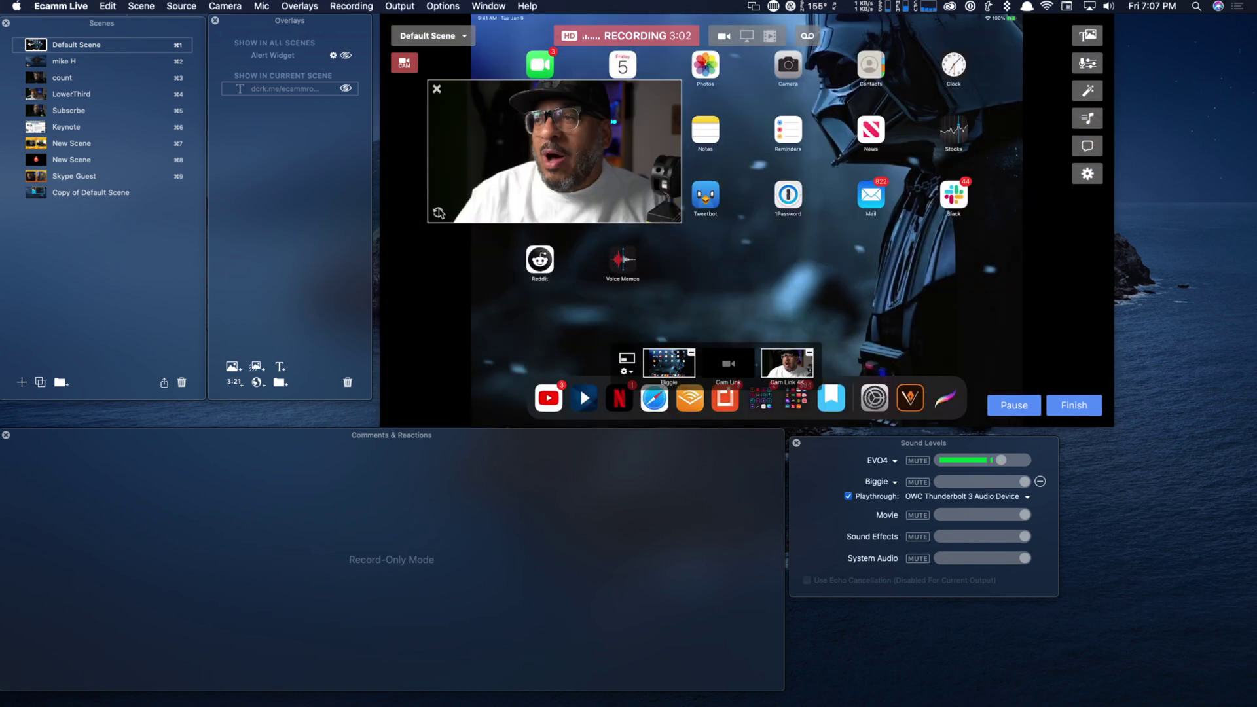
click(439, 212)
click(439, 212)
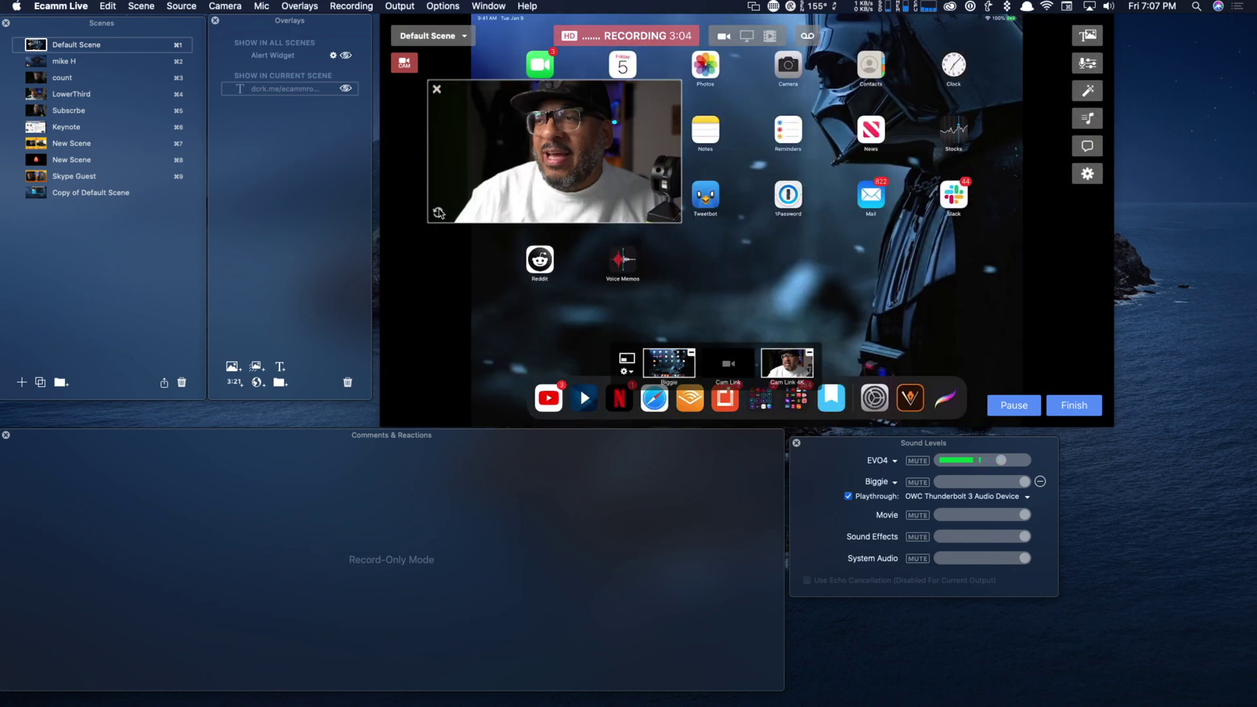
click(439, 212)
click(439, 213)
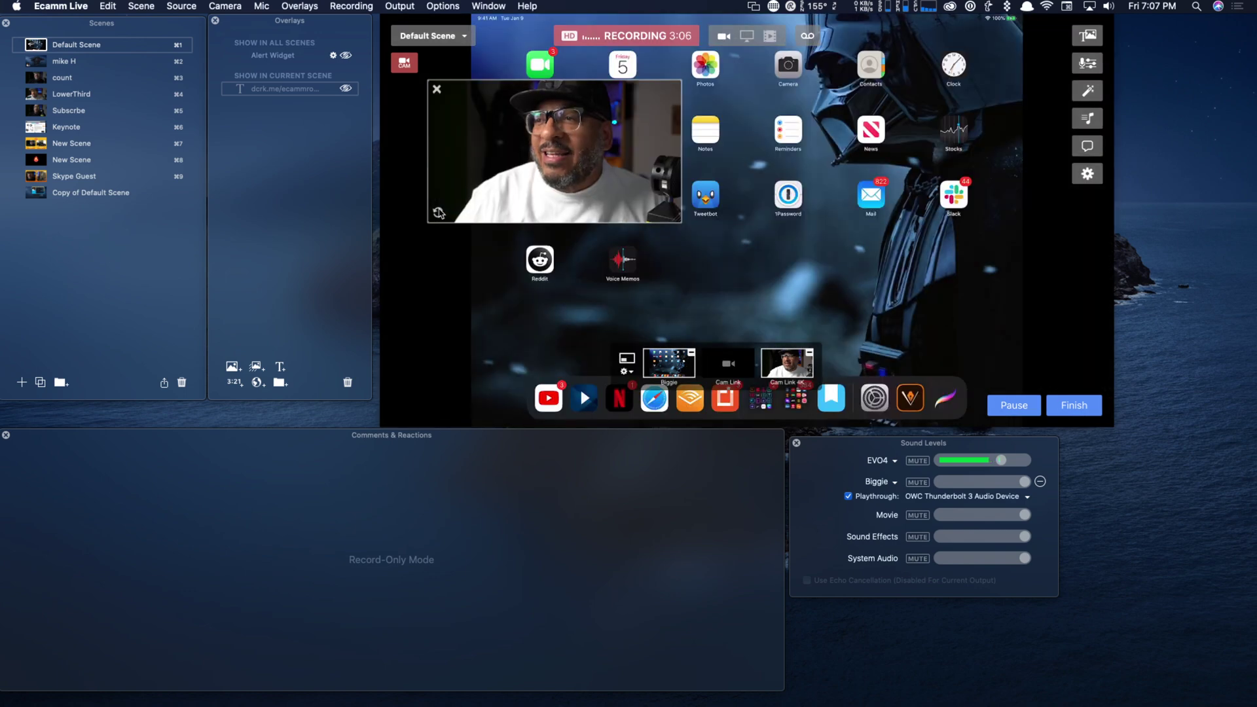
click(438, 213)
click(439, 212)
click(438, 212)
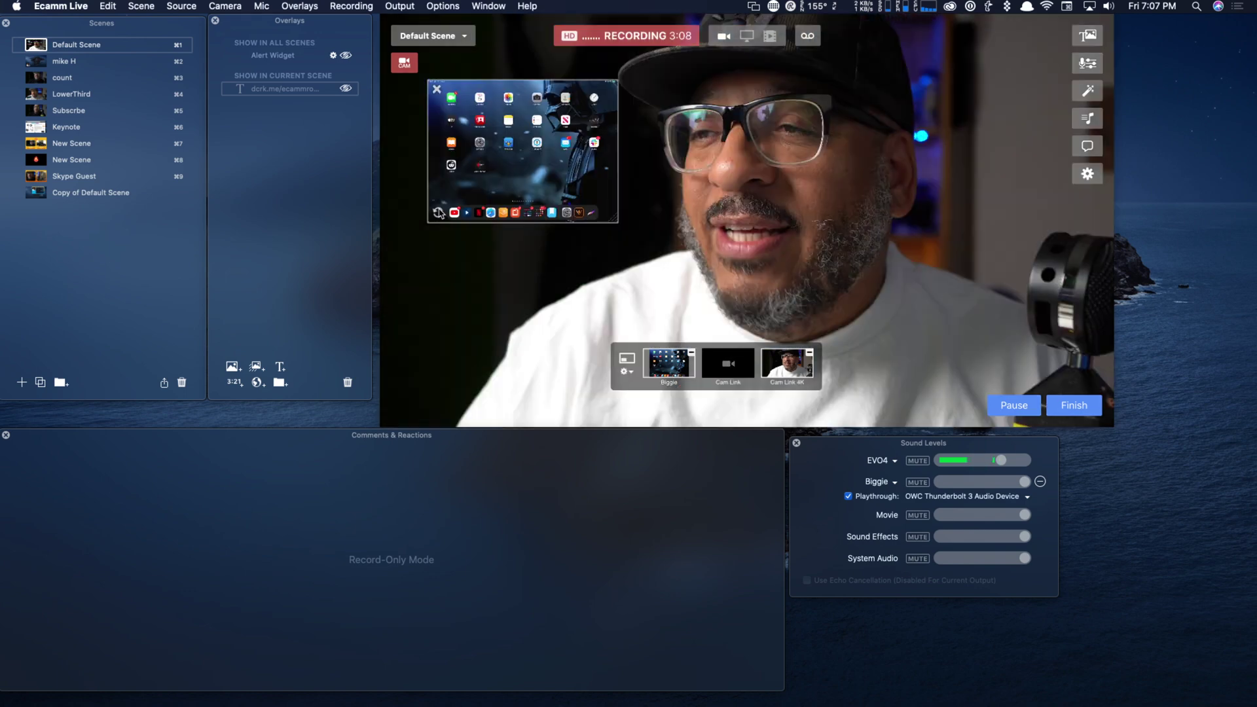
click(439, 213)
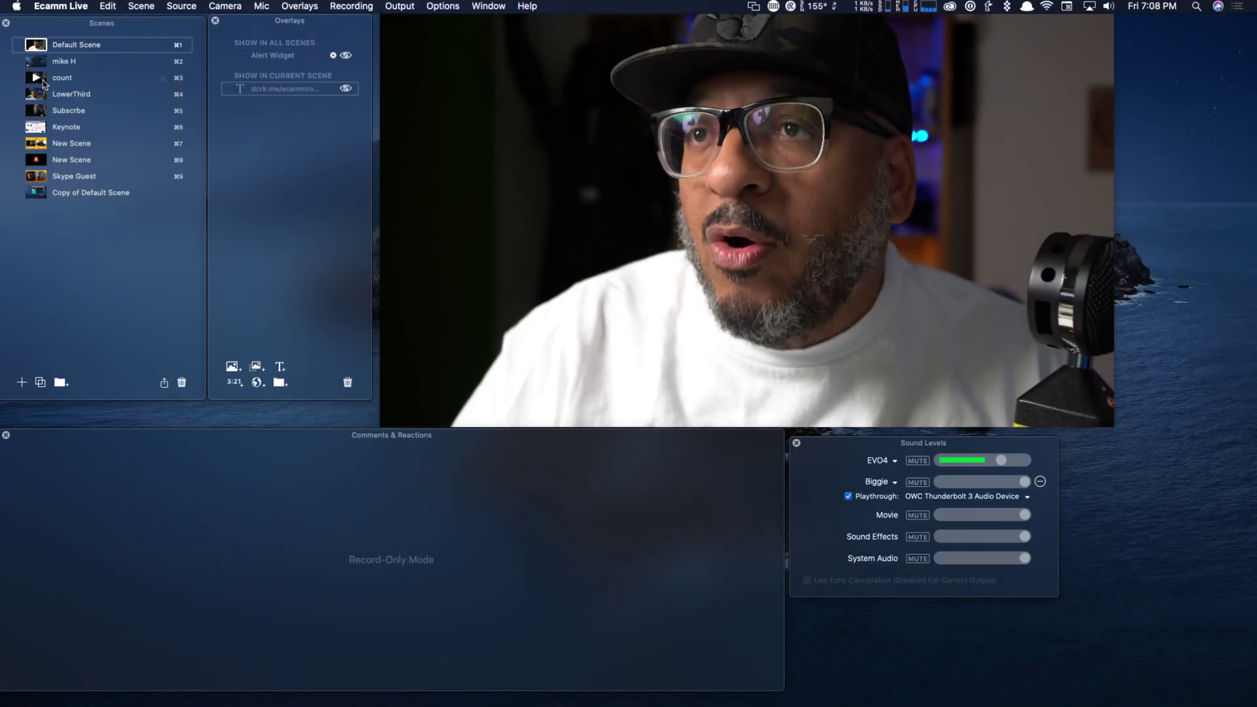
- Switch to the mike H scene and reposition its webcam inset
click(37, 62)
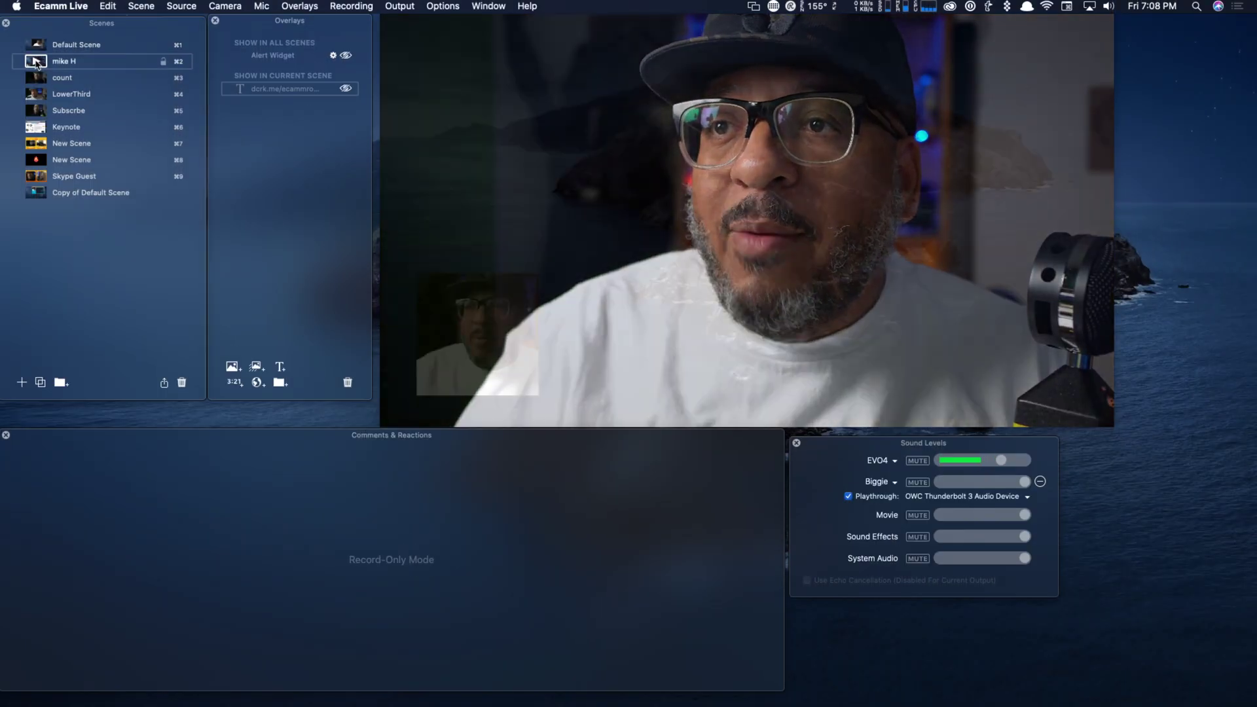
mouse_move(627, 182)
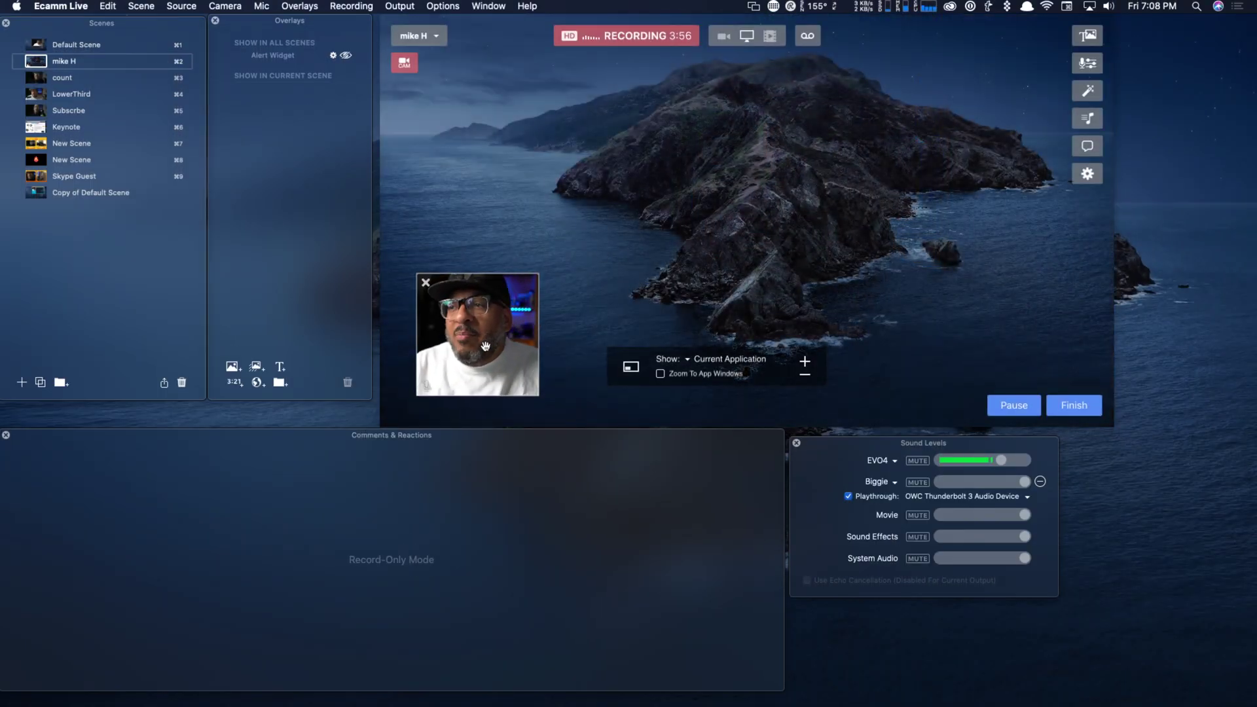
drag(526, 313, 505, 341)
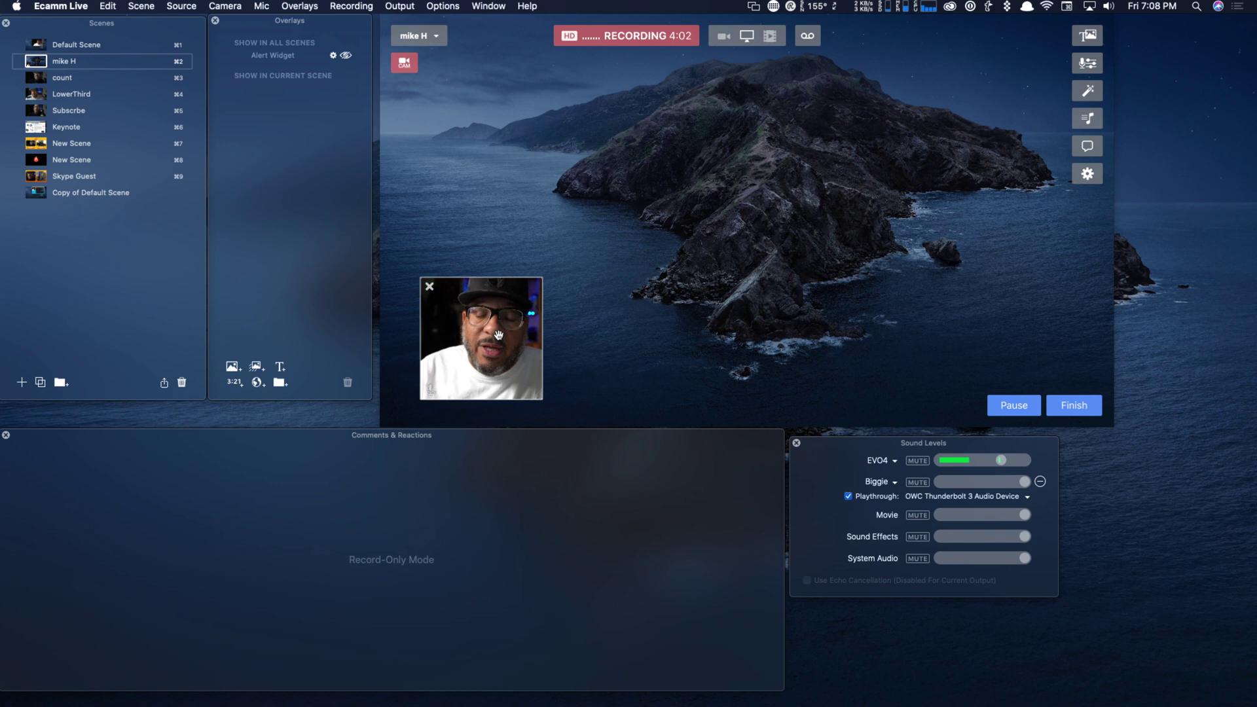
mouse_move(714, 153)
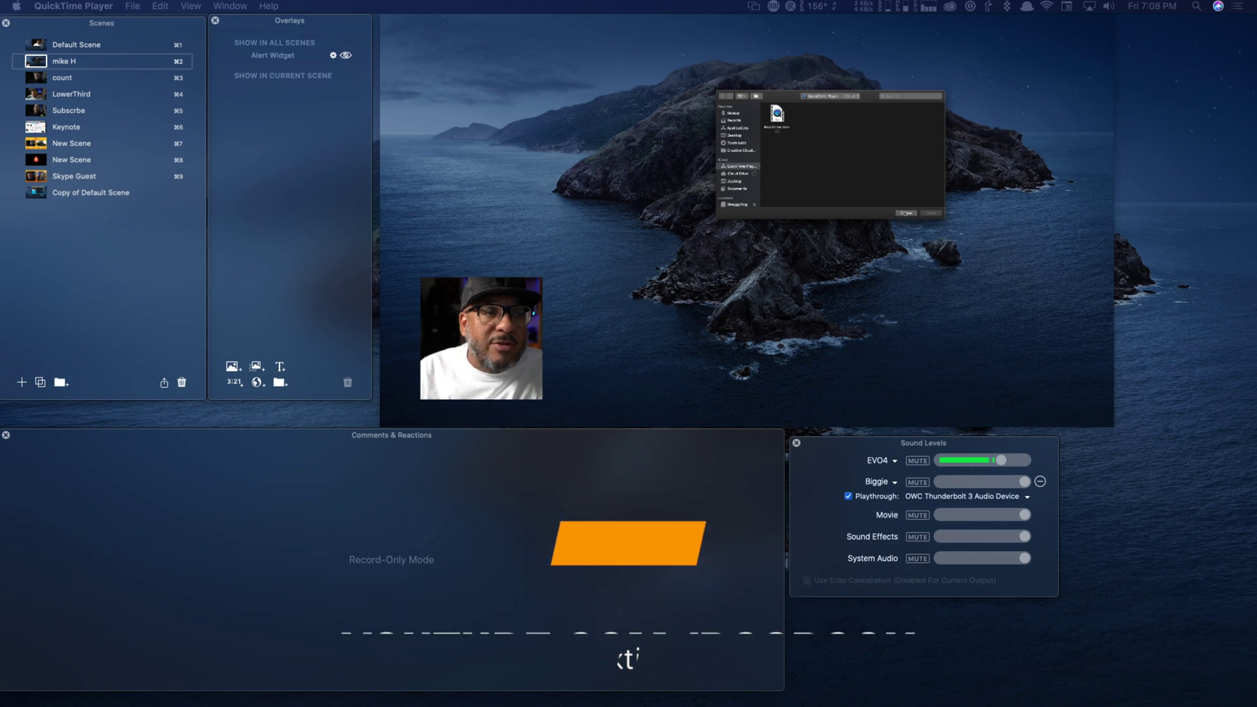
- Start a new QuickTime movie recording with Cam Link 4K as the camera source
key(Escape)
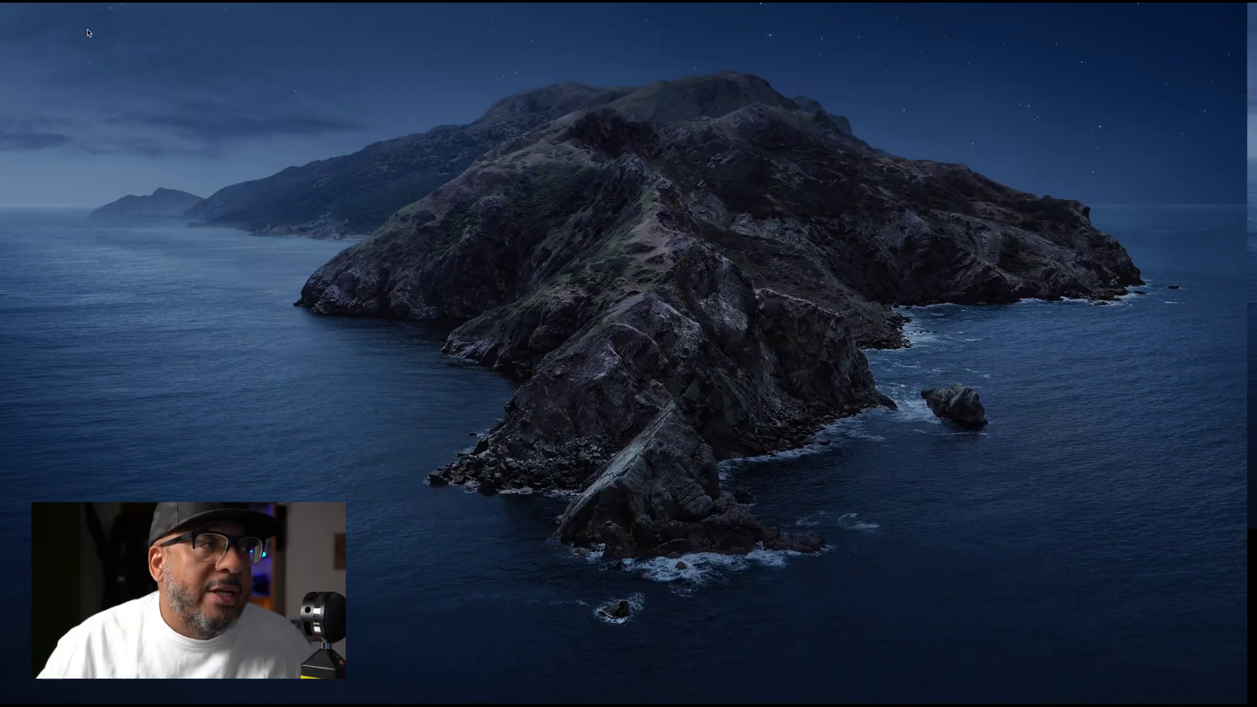
click(132, 6)
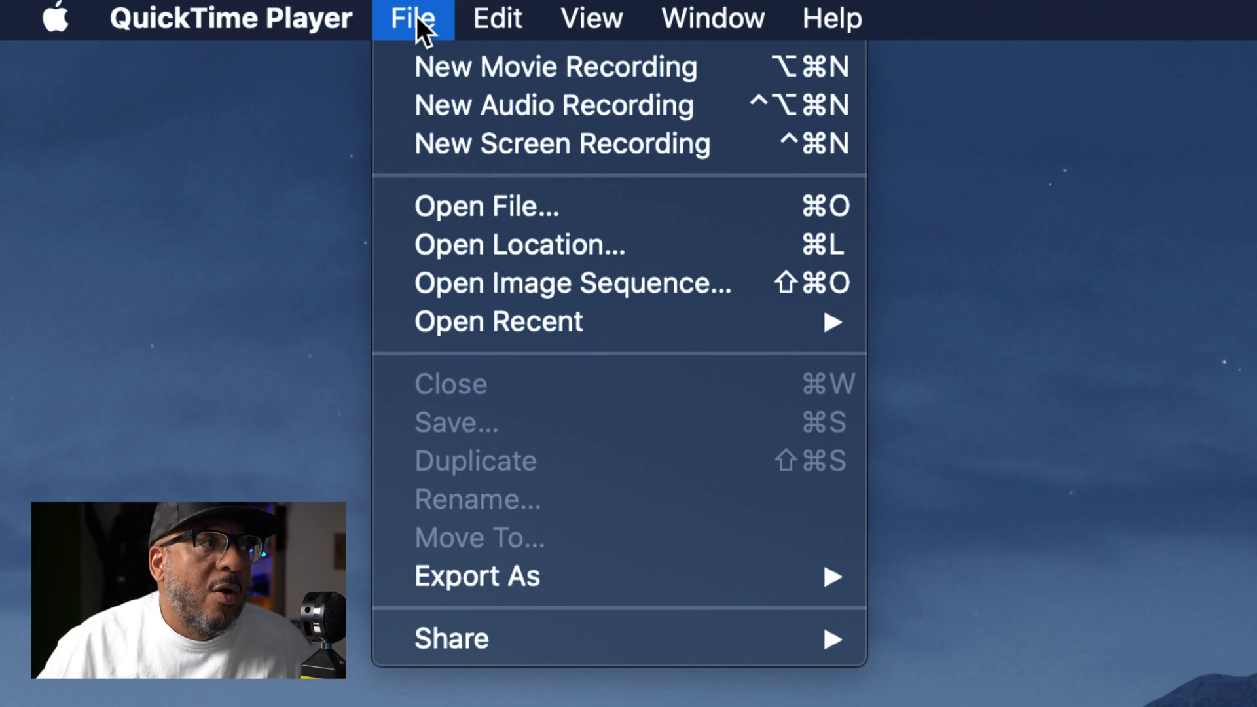
click(484, 73)
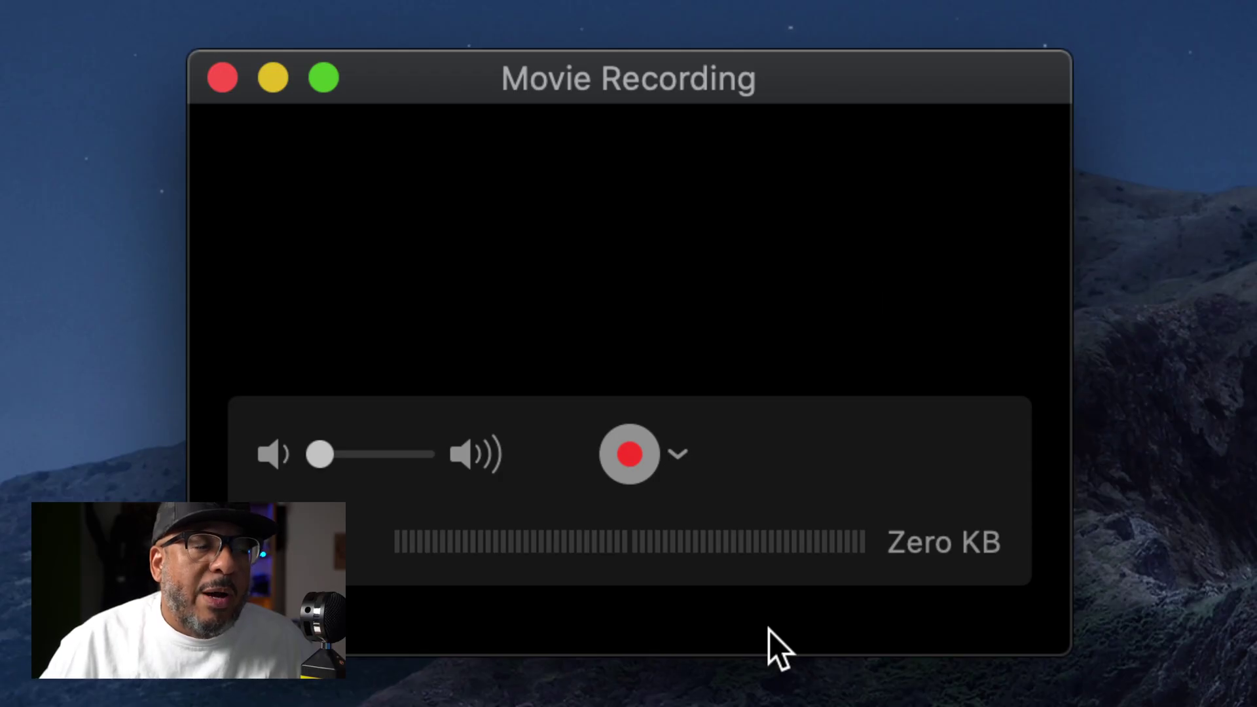
click(678, 454)
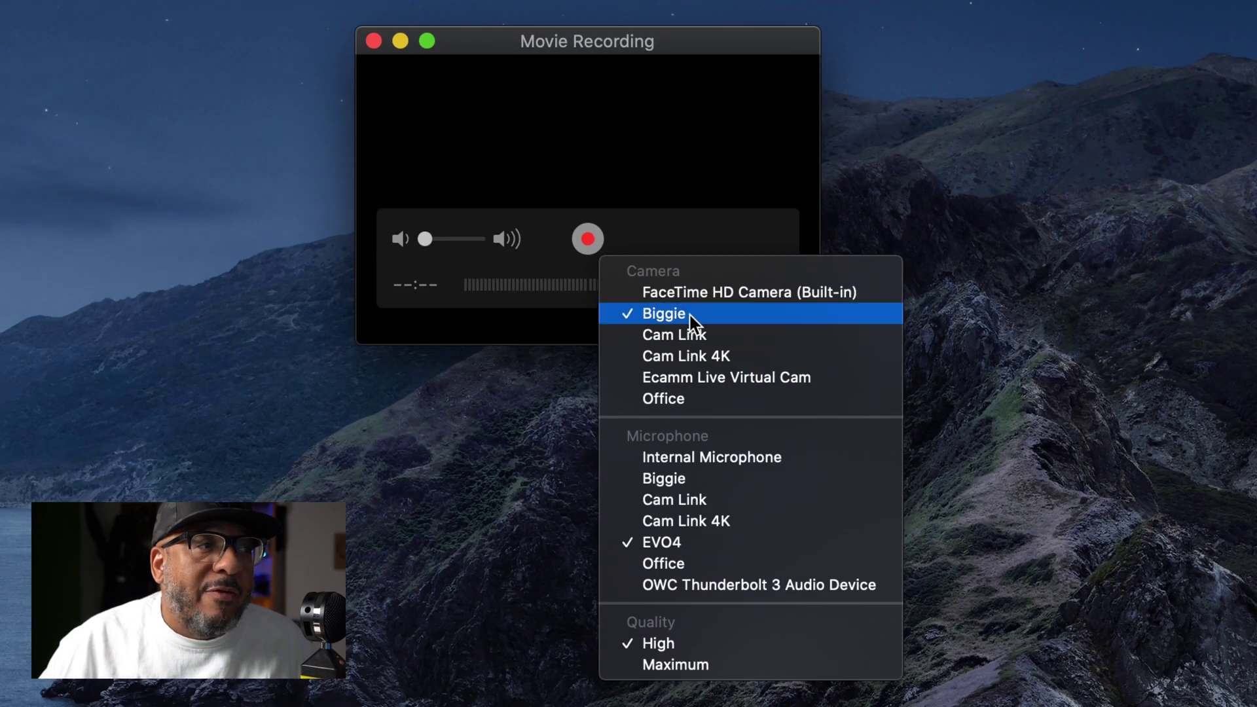
click(717, 357)
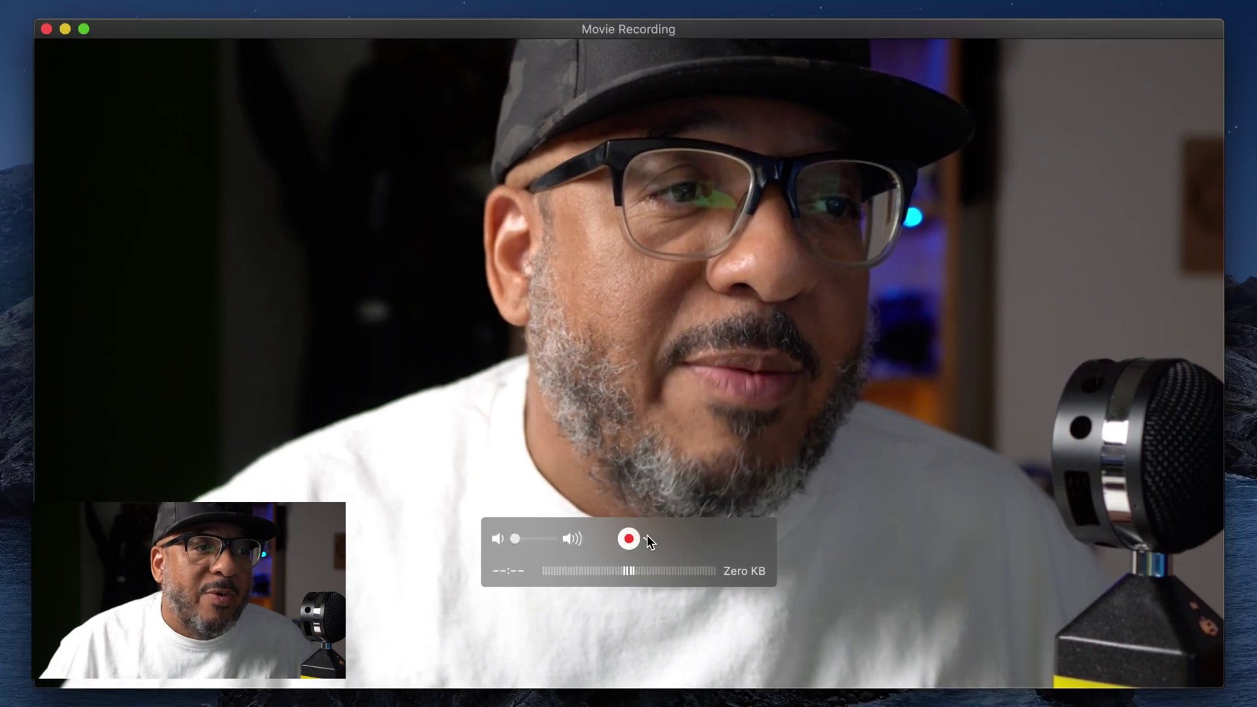
click(646, 538)
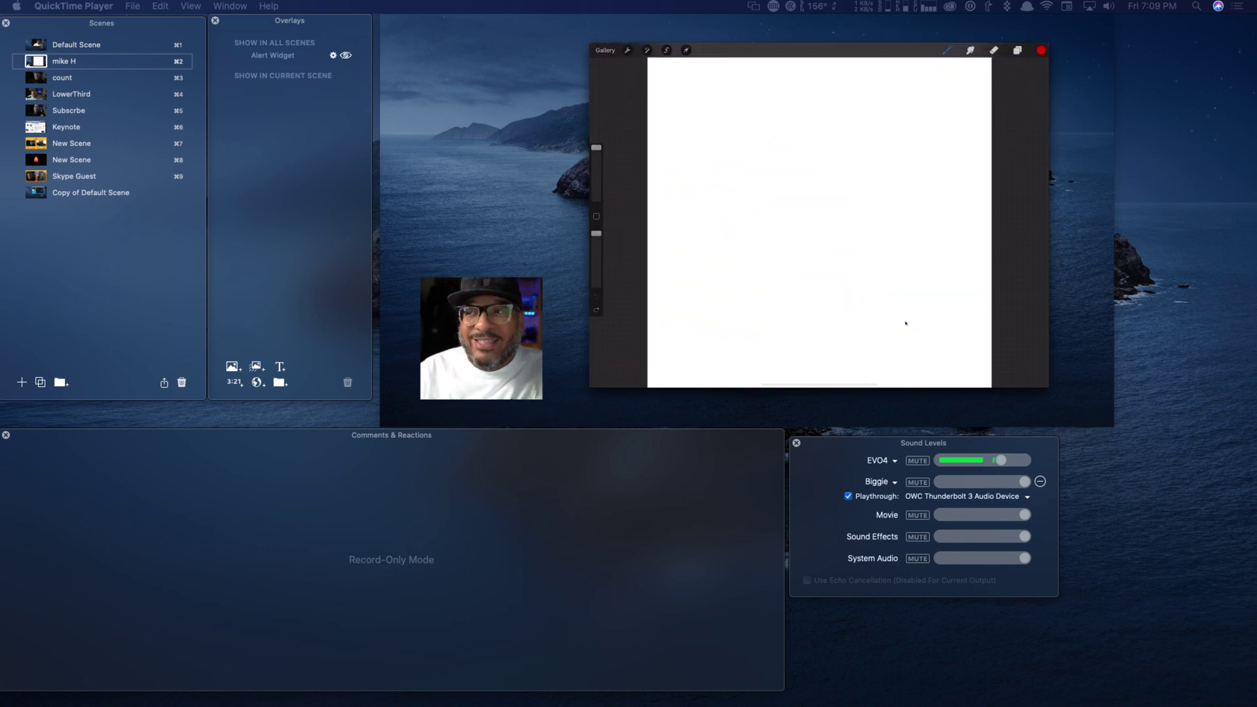
- Share the QuickTime Player window, nudge it slightly right, and keep it as the screen-share source
mouse_move(719, 151)
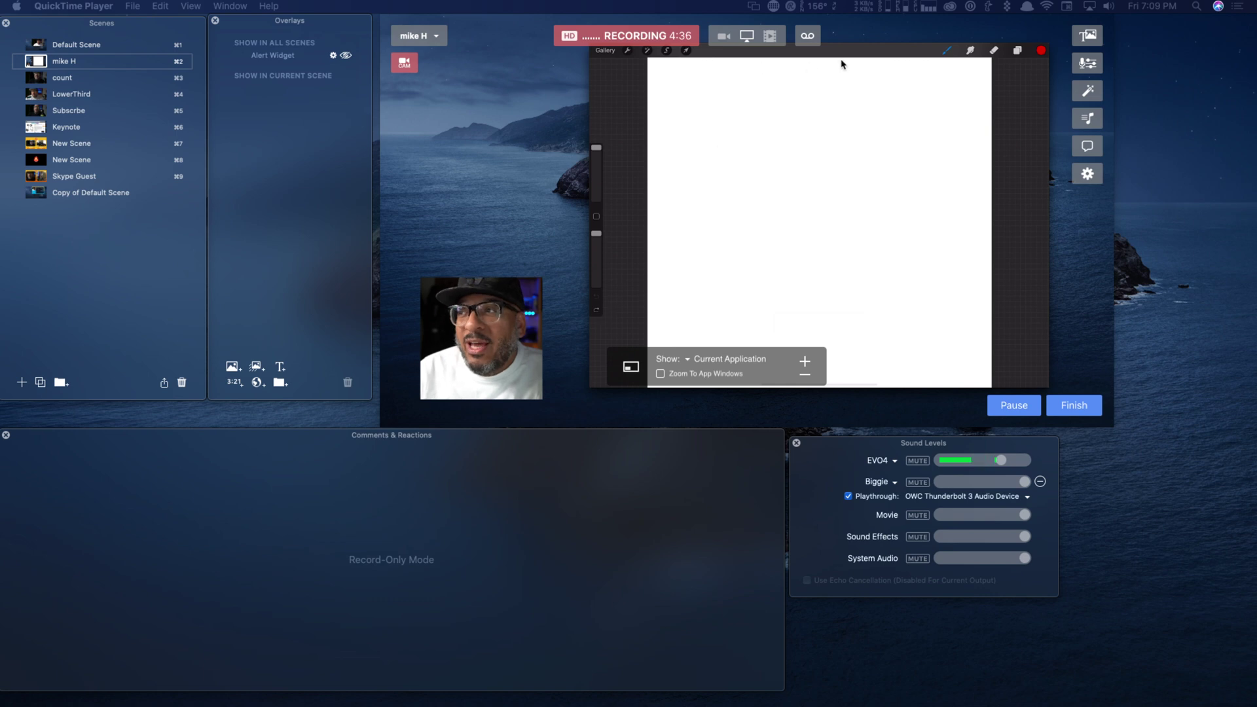
click(867, 66)
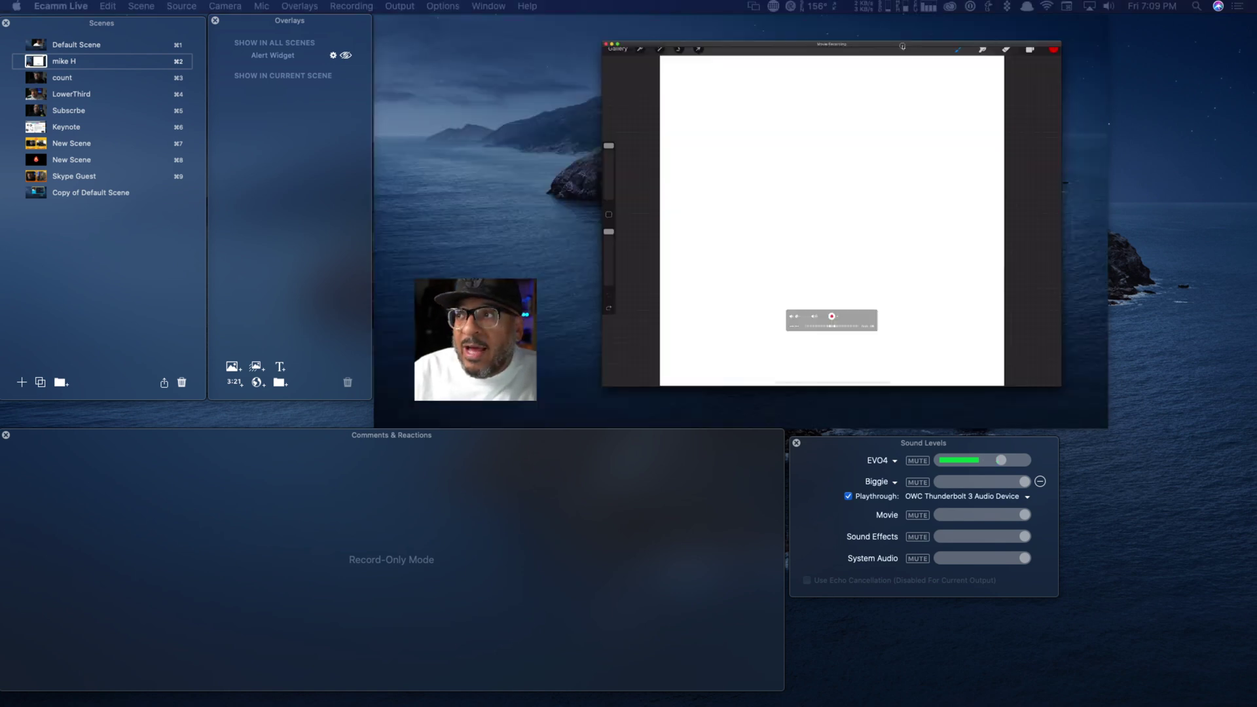
drag(884, 49, 900, 53)
click(555, 303)
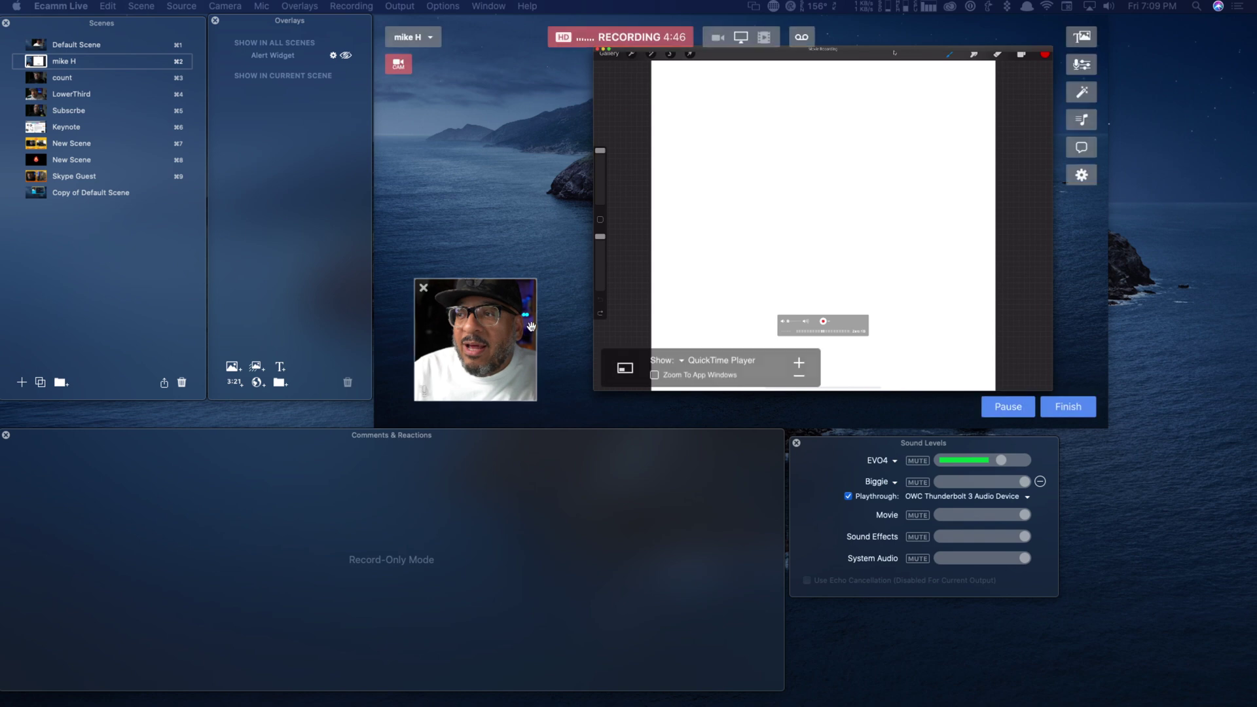
click(682, 363)
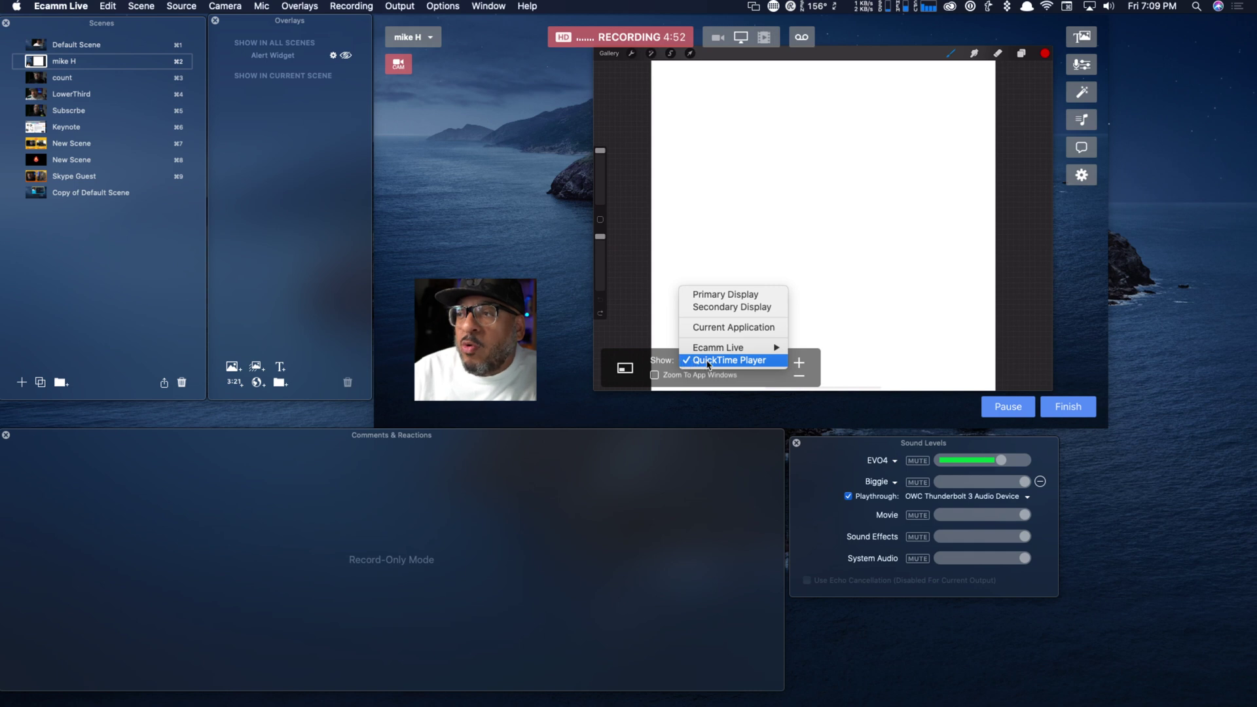
click(708, 365)
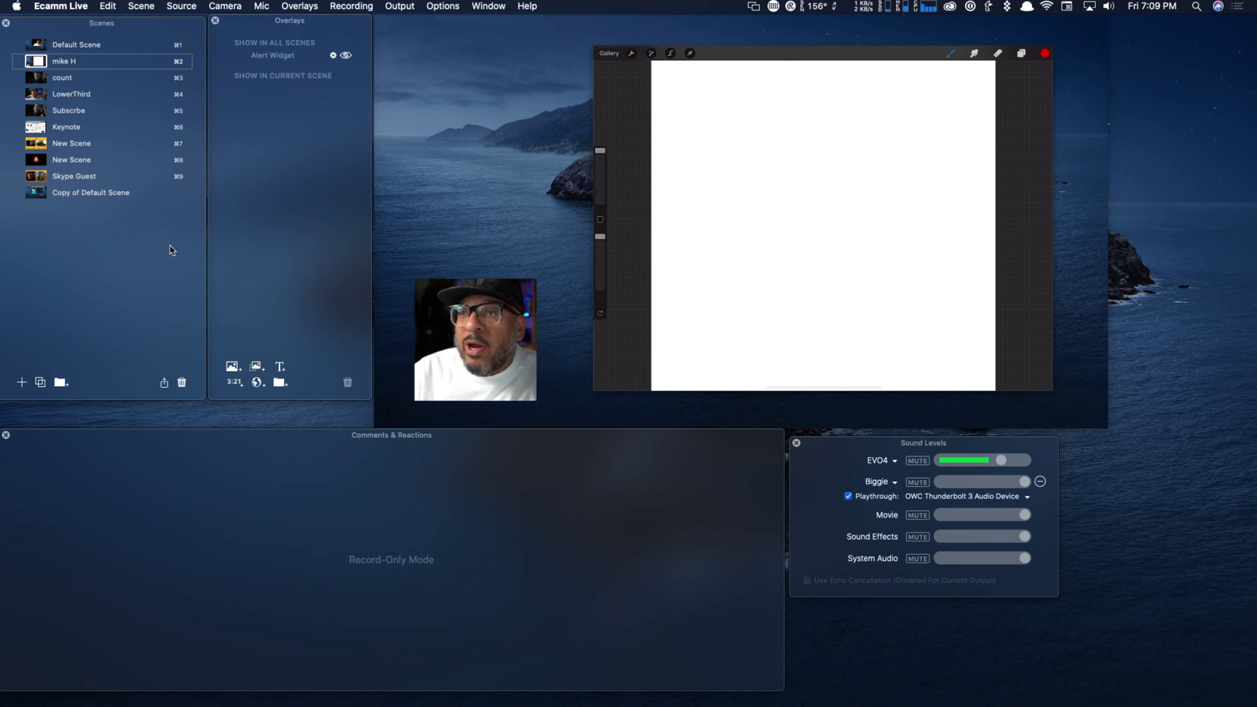
- Drag the yellow-and-blue backdrop image from Finder into the scene as an overlay
key(super+Tab)
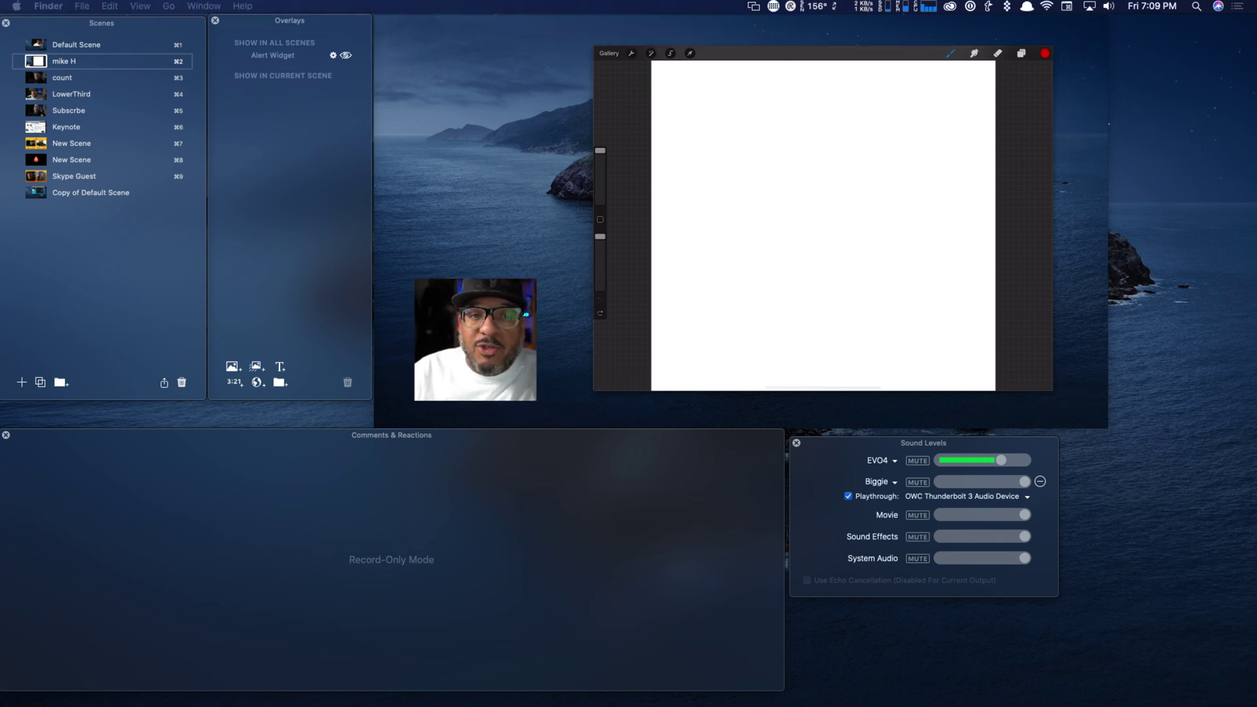
mouse_move(278, 372)
mouse_down()
mouse_move(216, 445)
mouse_move(286, 209)
mouse_move(278, 141)
mouse_up()
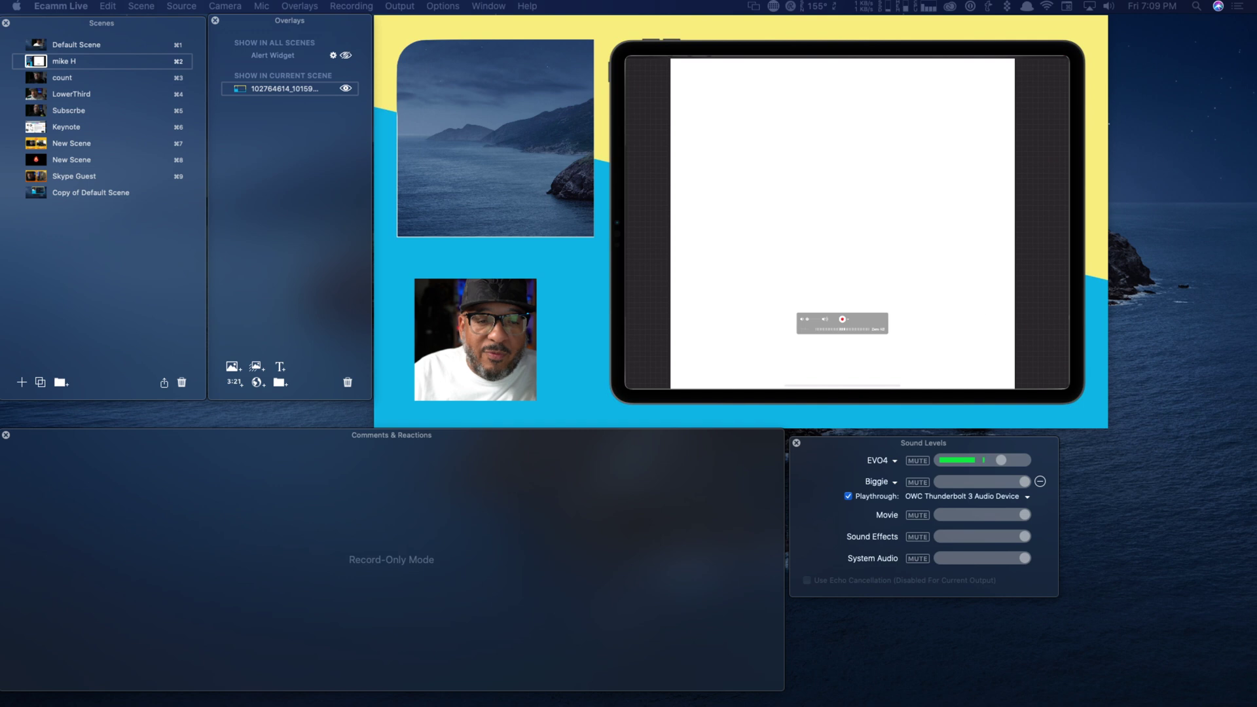
- Move the webcam picture to the top-left of the scene and enlarge it
mouse_move(465, 346)
drag(464, 346, 444, 111)
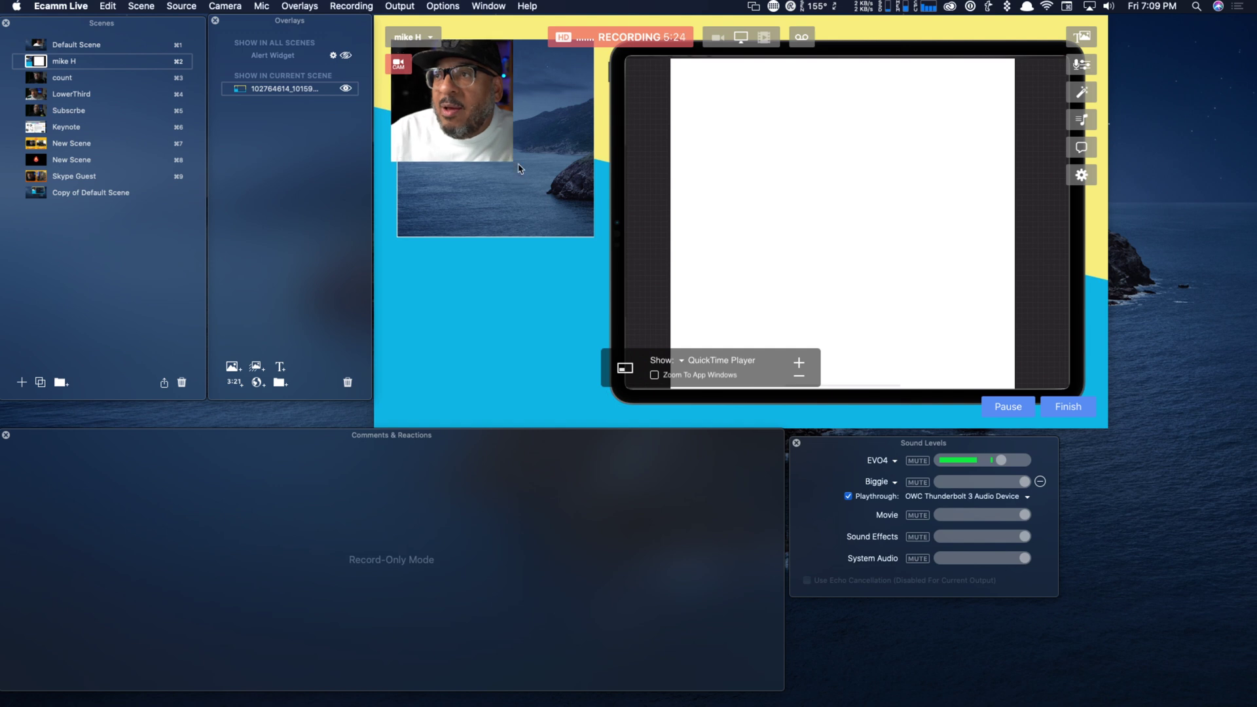
drag(510, 157, 603, 231)
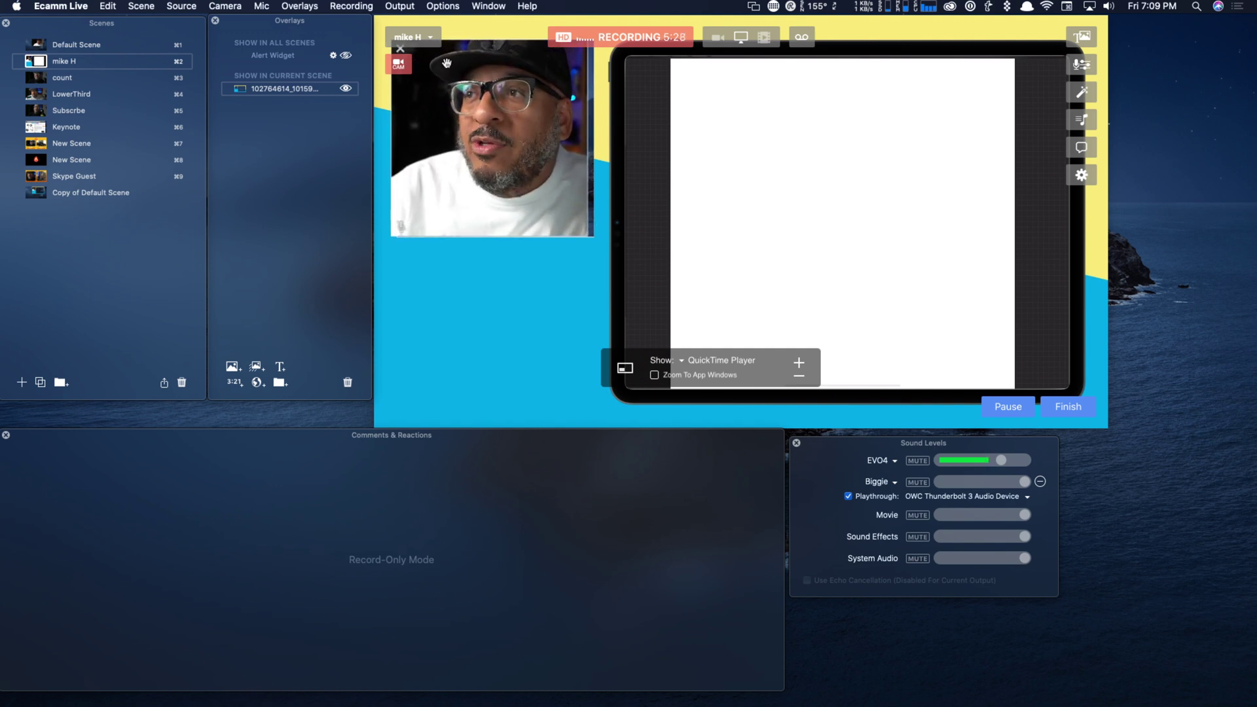
drag(449, 48, 456, 48)
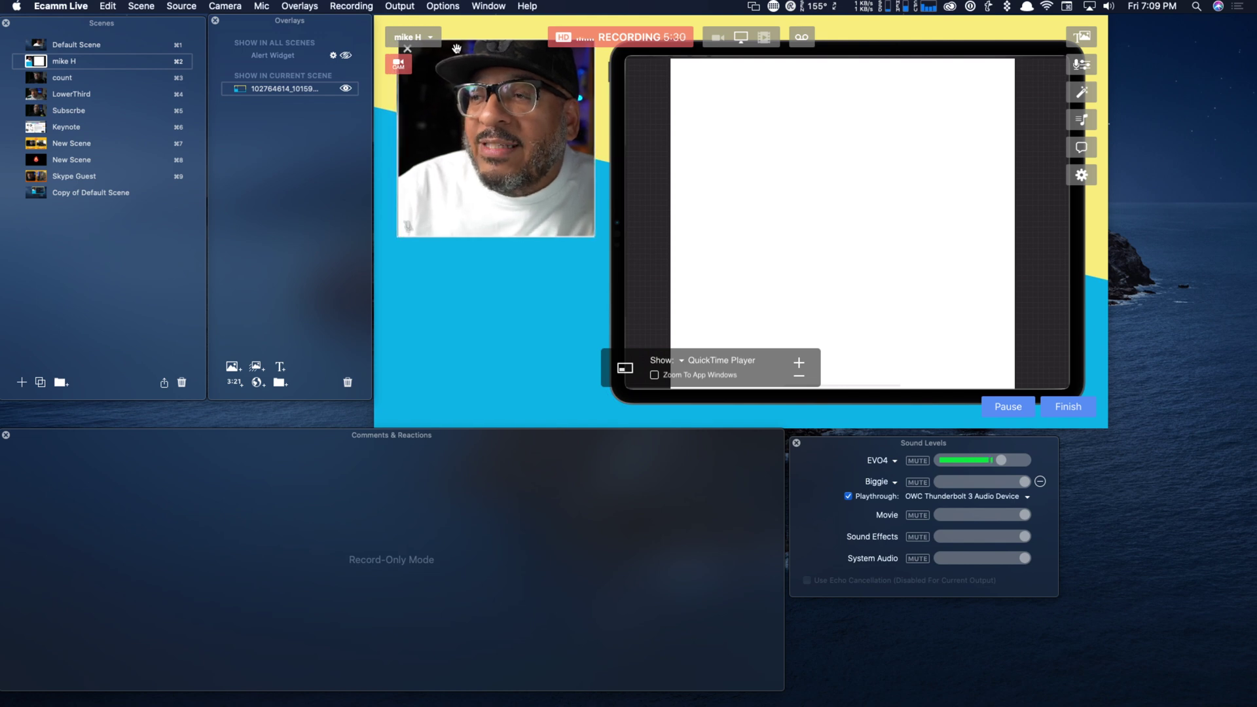
- Try Wide (16:9), Classic (4:3) and round webcam shapes, finally choosing Square
right_click(496, 133)
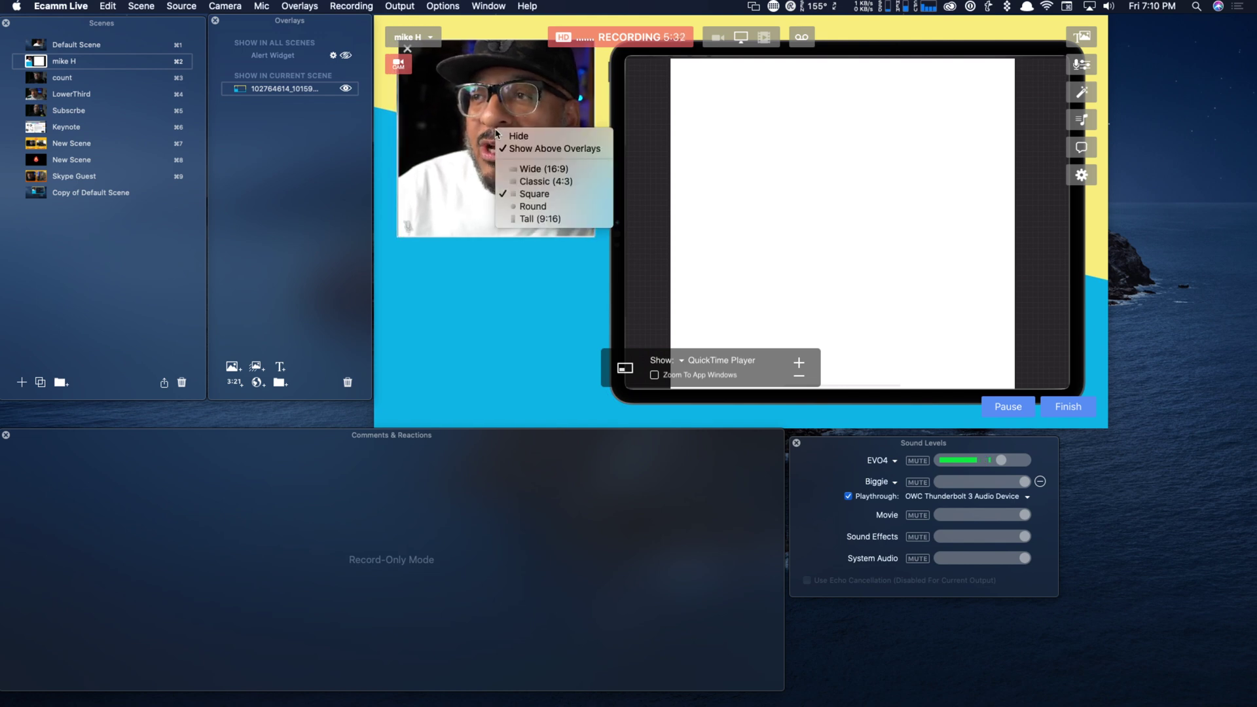
click(537, 172)
right_click(537, 172)
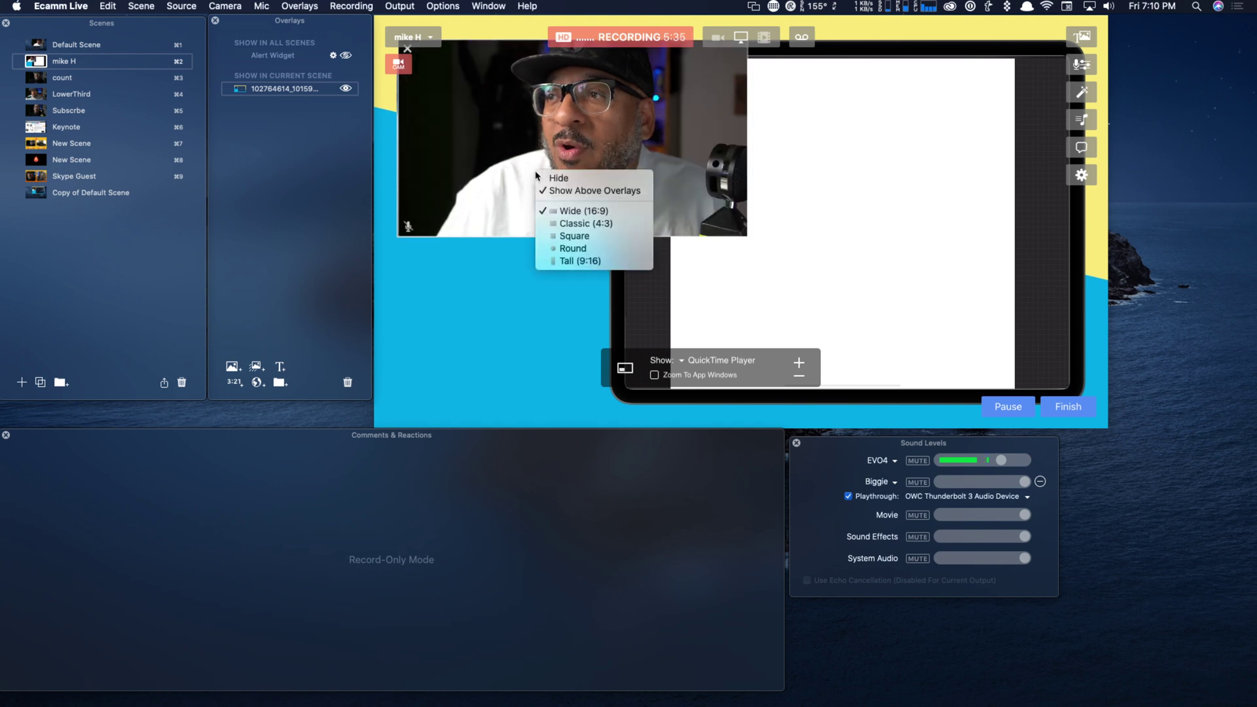
click(572, 225)
right_click(498, 165)
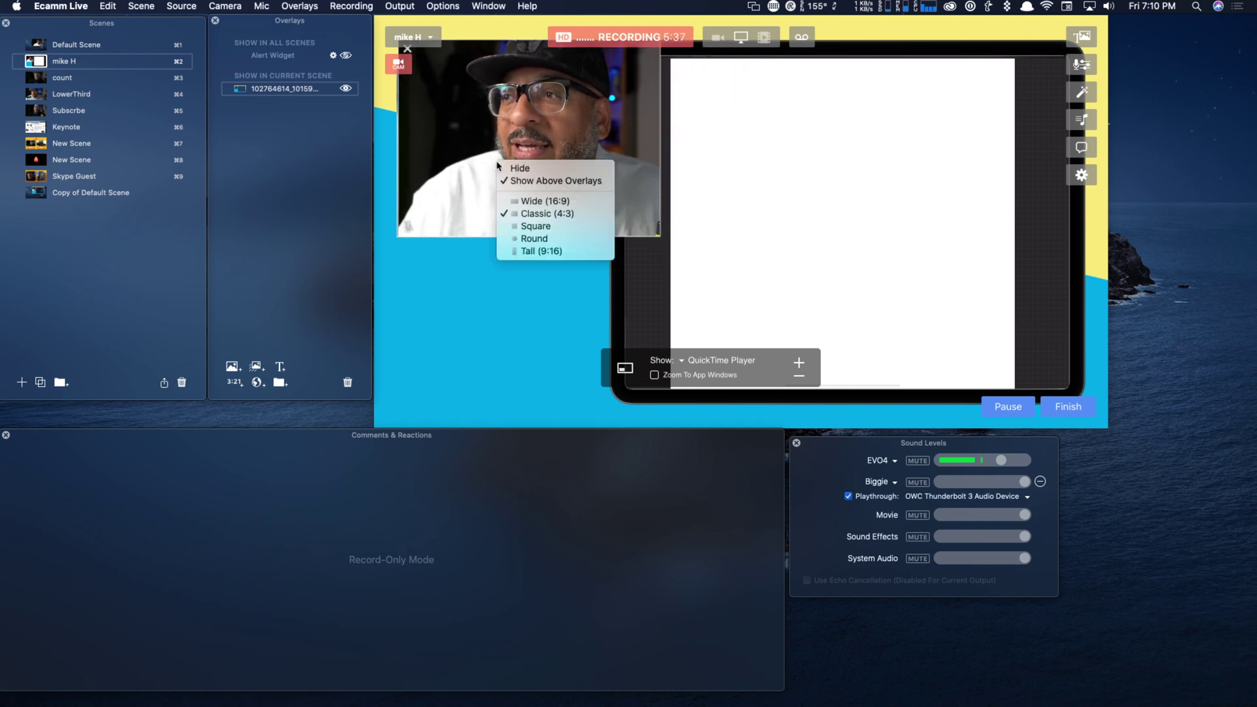
click(545, 239)
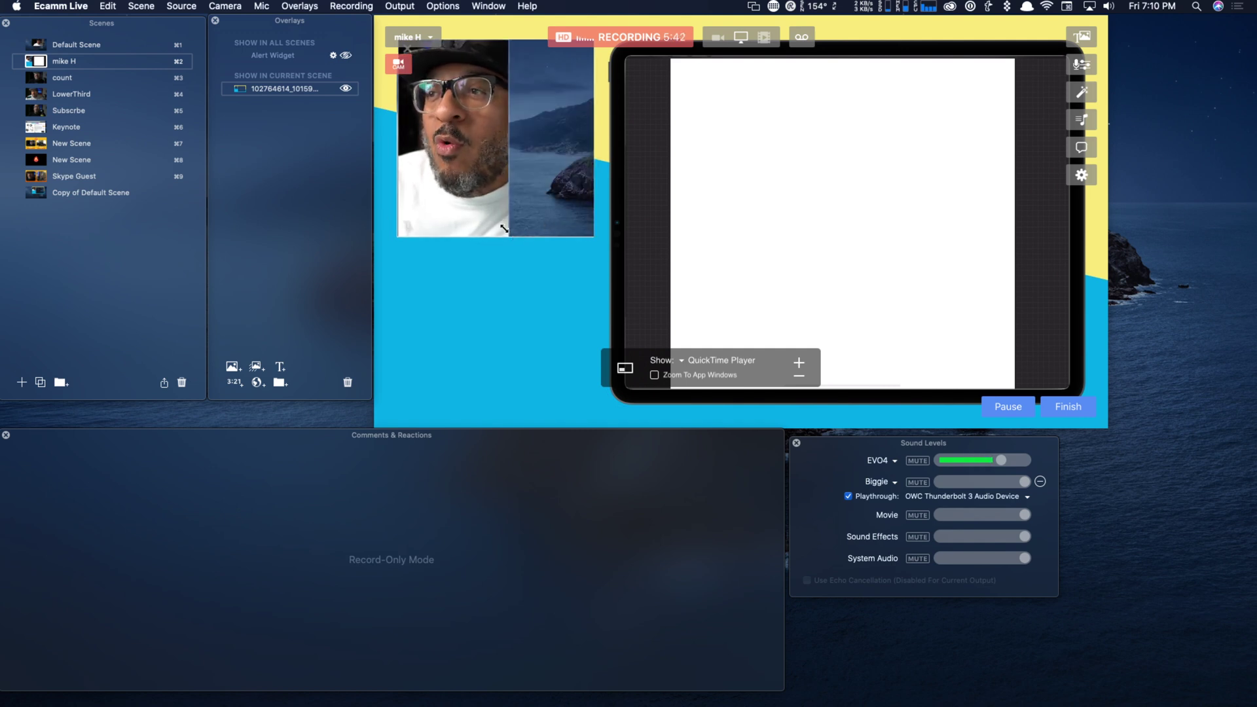
right_click(472, 203)
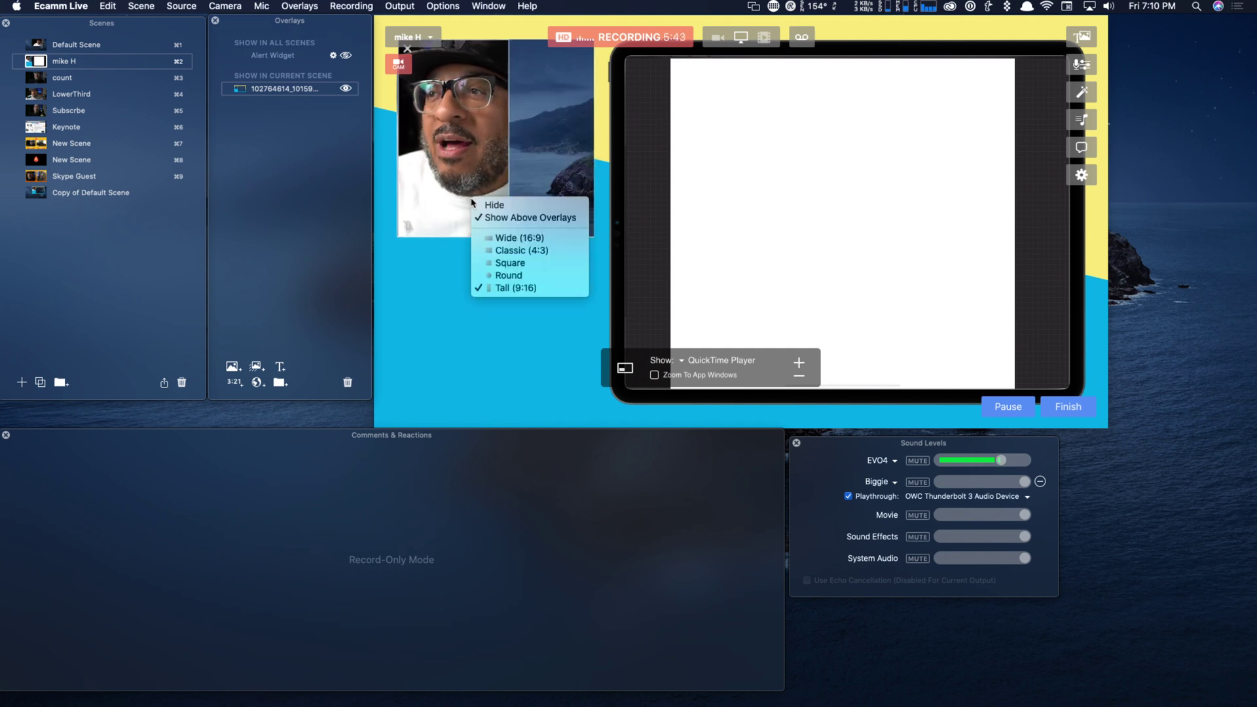
click(524, 263)
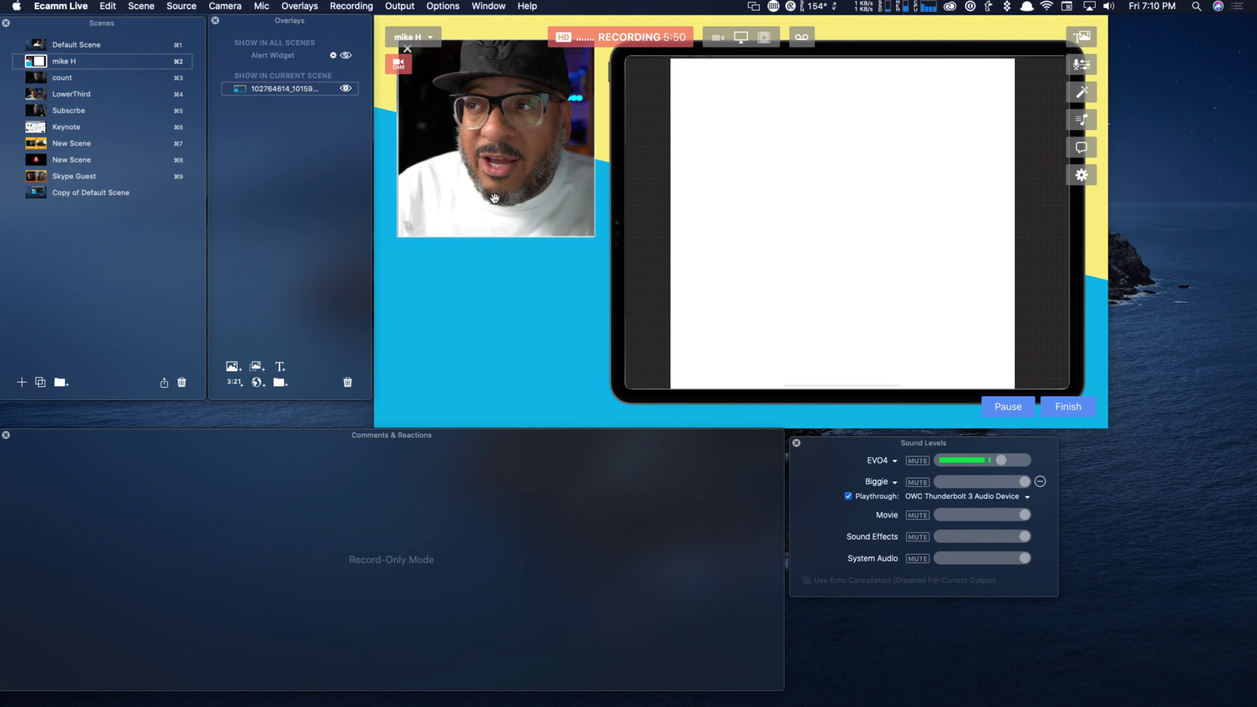
- Nudge the square webcam slightly left to align it at the top-left
drag(498, 199, 493, 198)
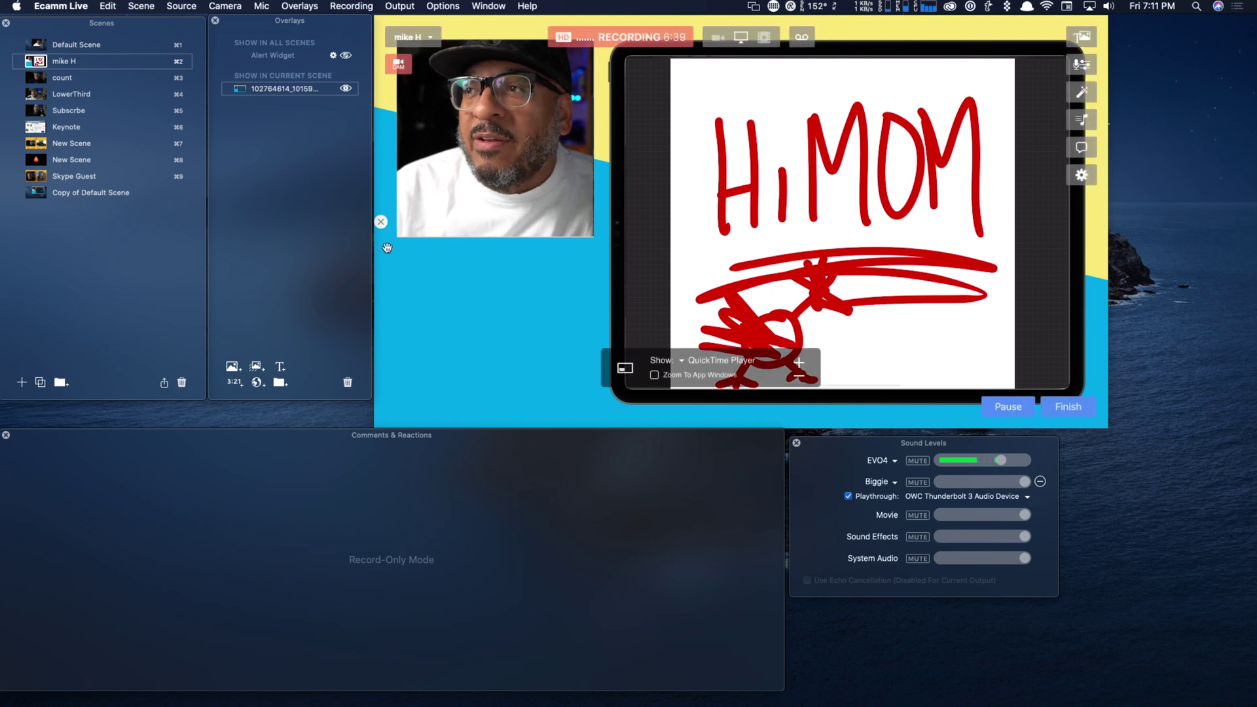
click(345, 90)
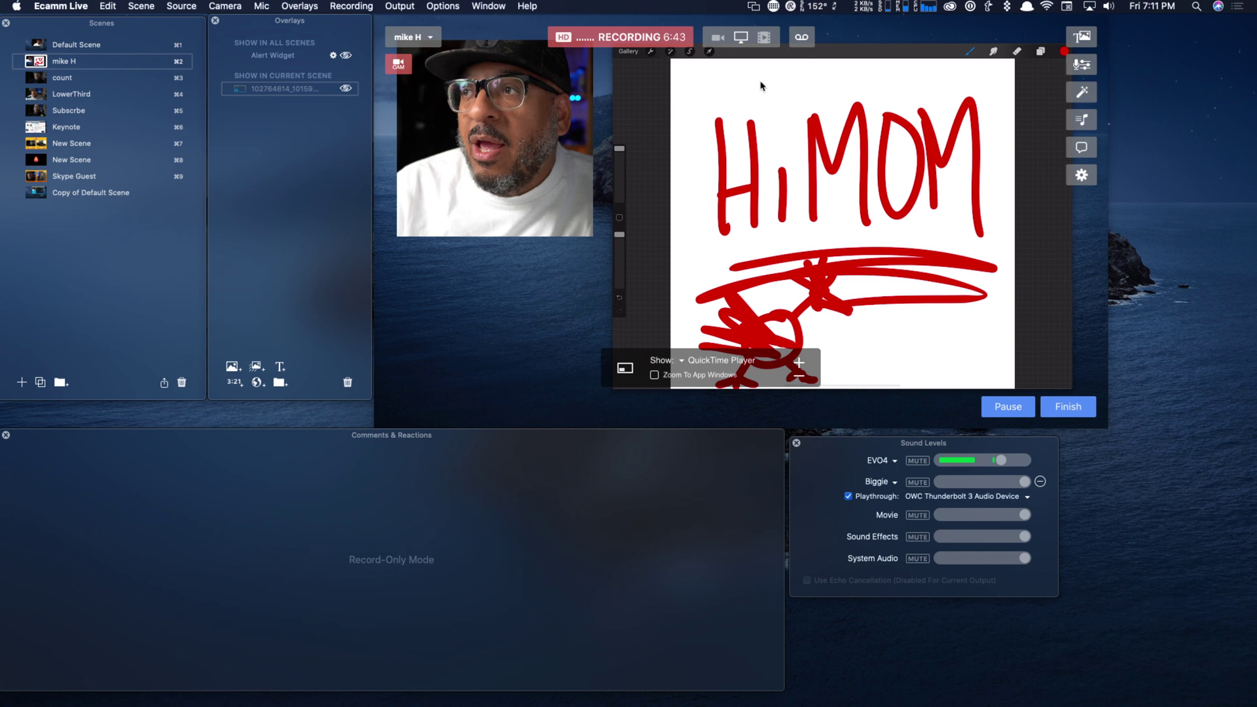
click(740, 39)
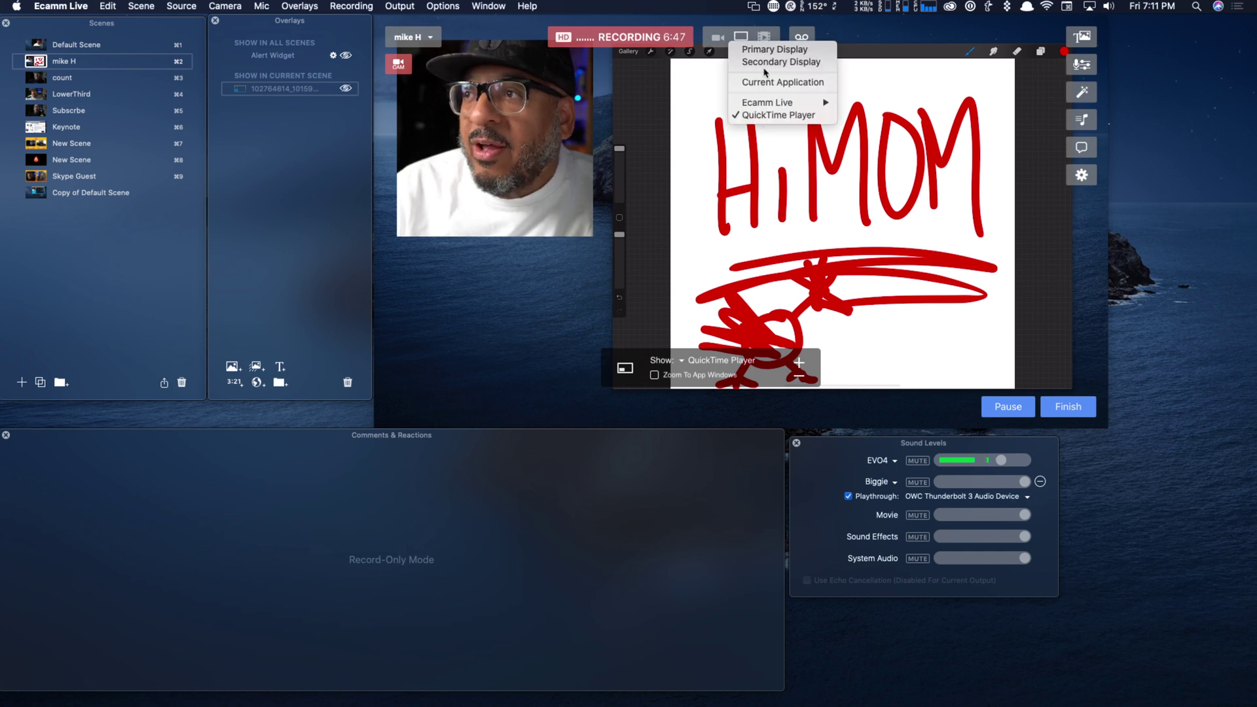
click(771, 115)
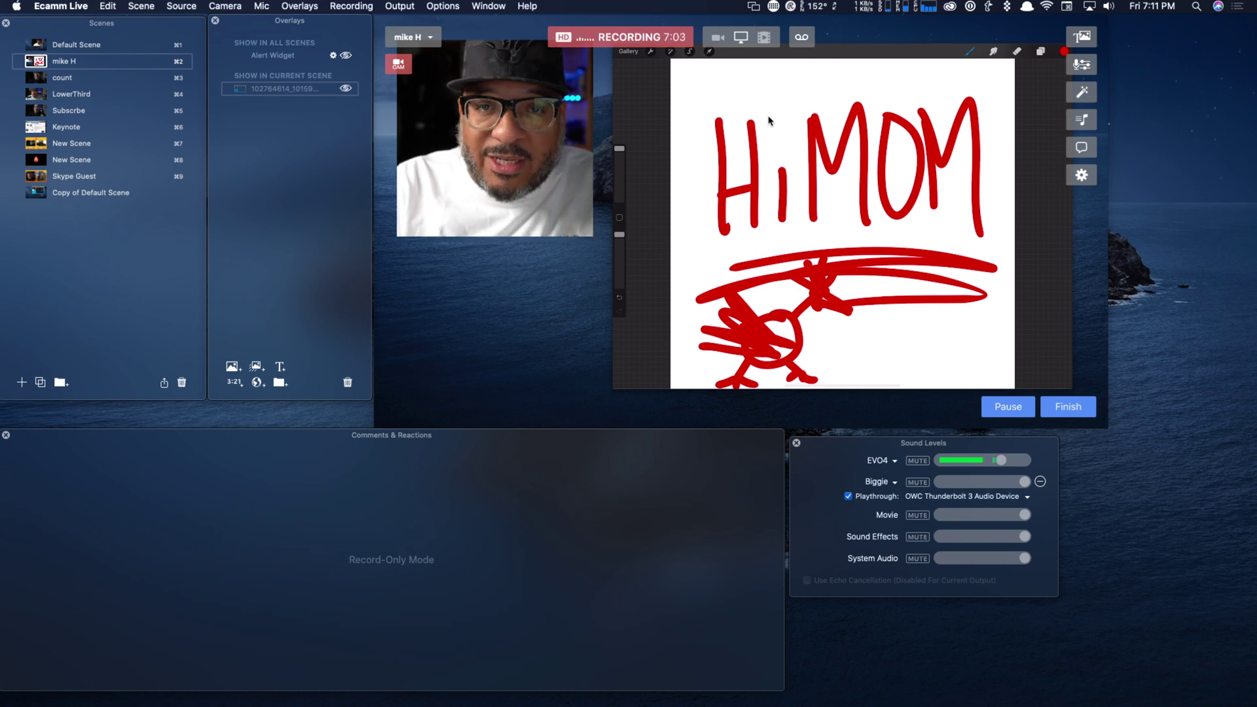
mouse_move(627, 369)
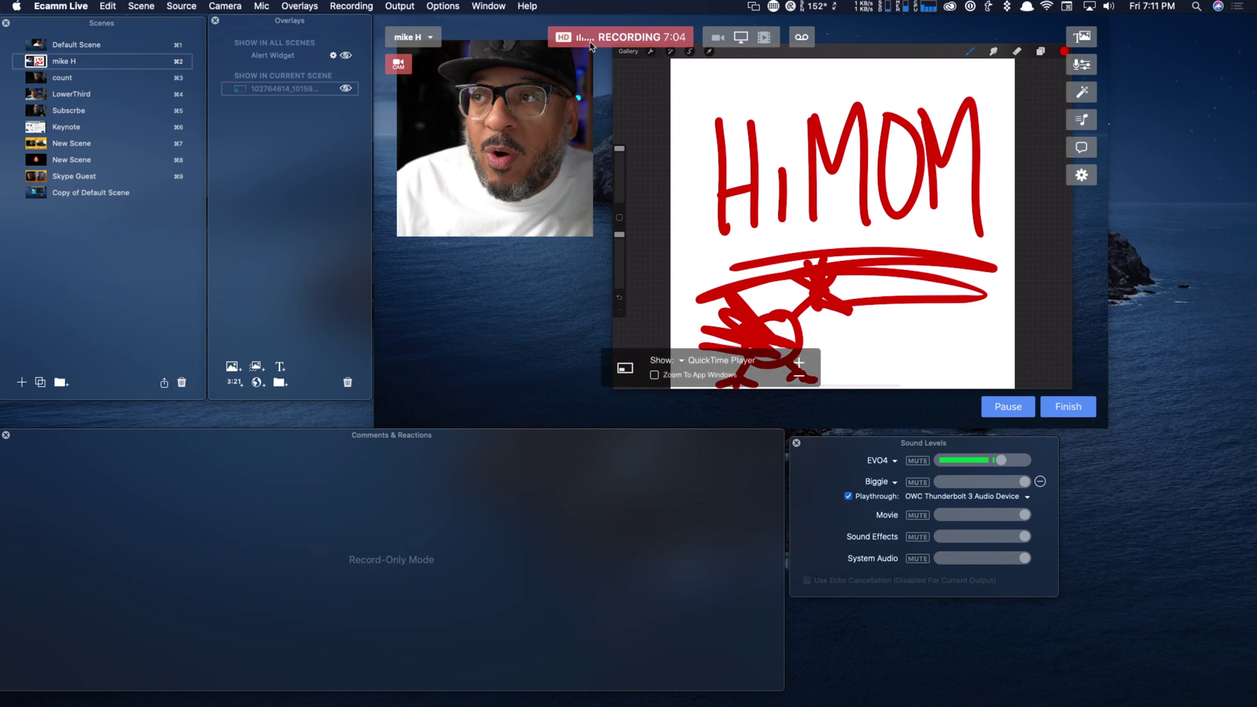
click(625, 371)
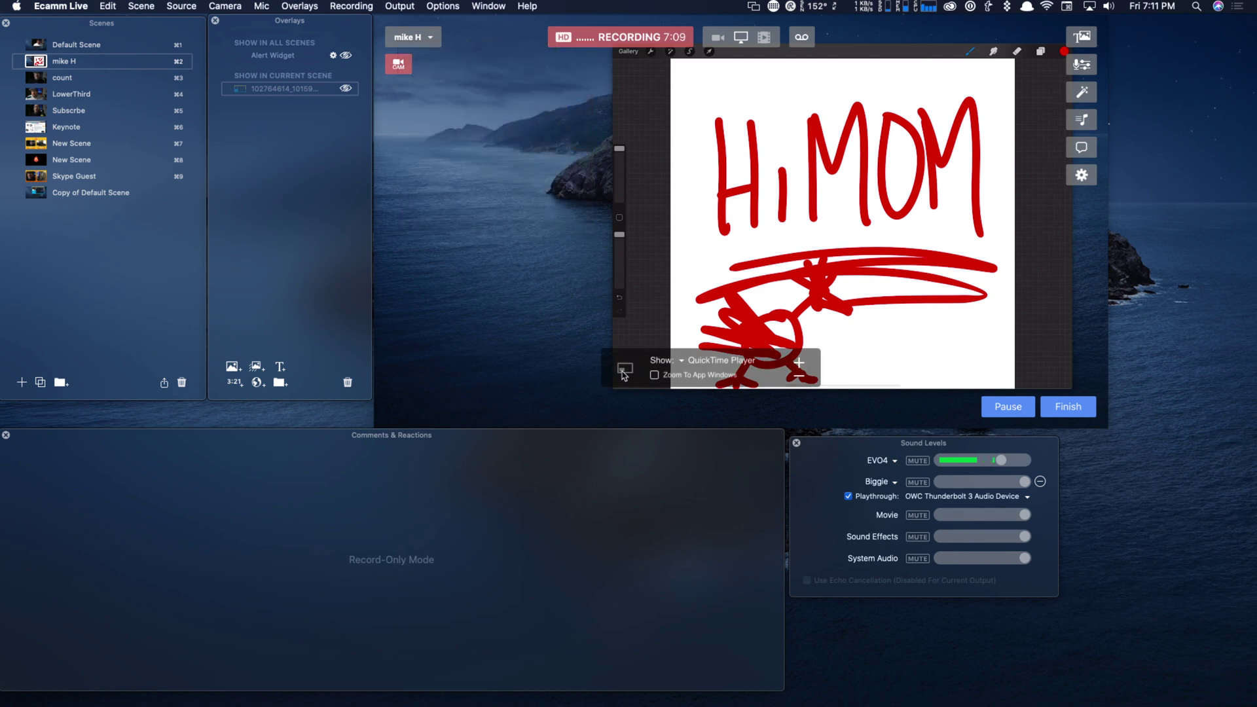
click(626, 371)
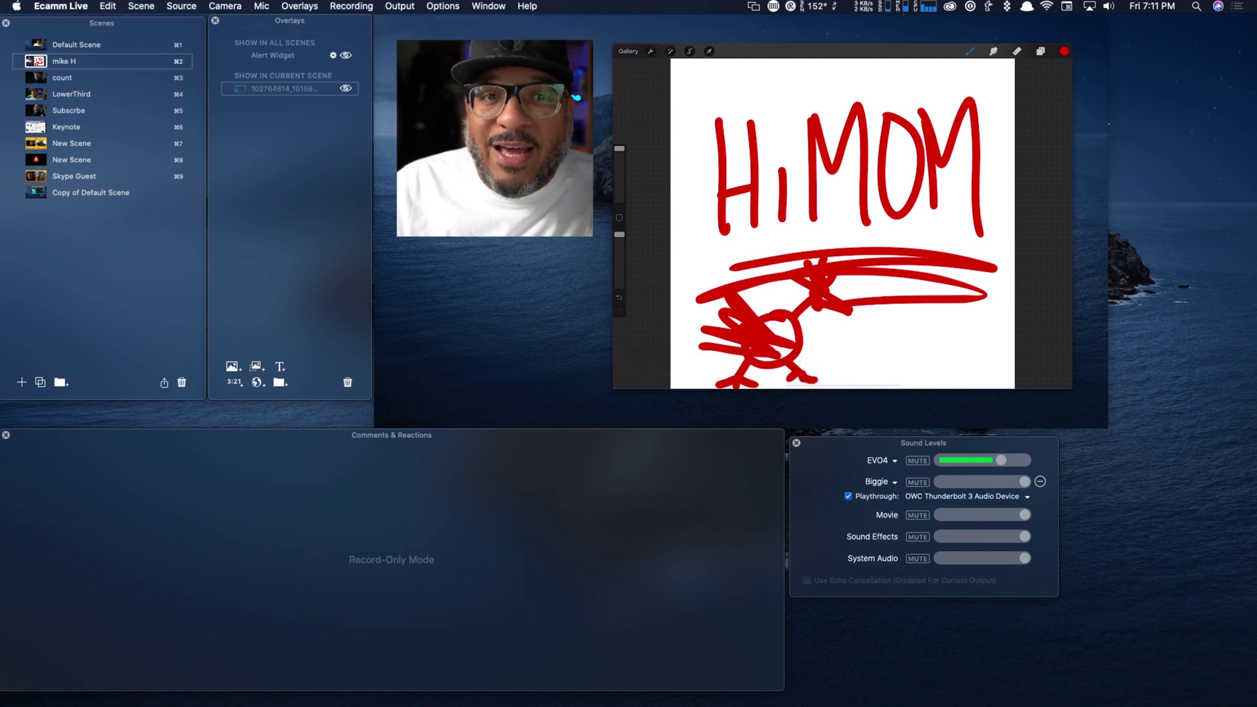
click(345, 89)
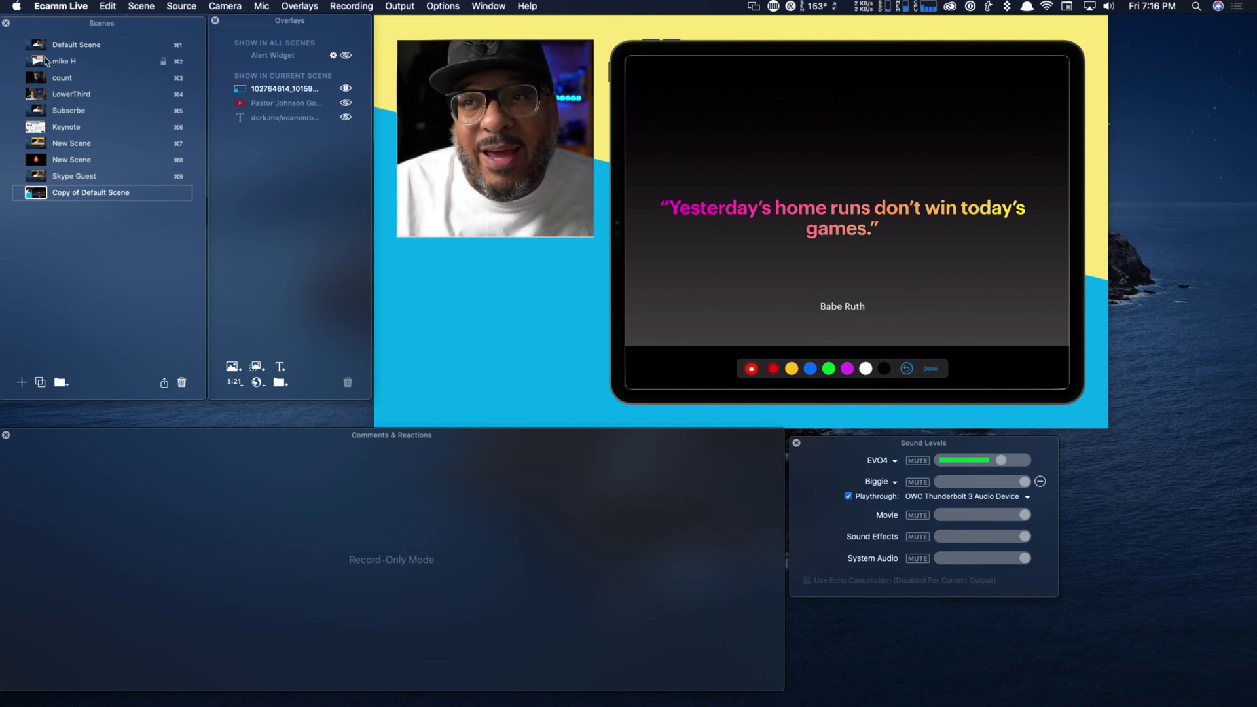
- Select the Default Scene, then run the Subscribe scene with its Subscribe Now lower third
click(37, 45)
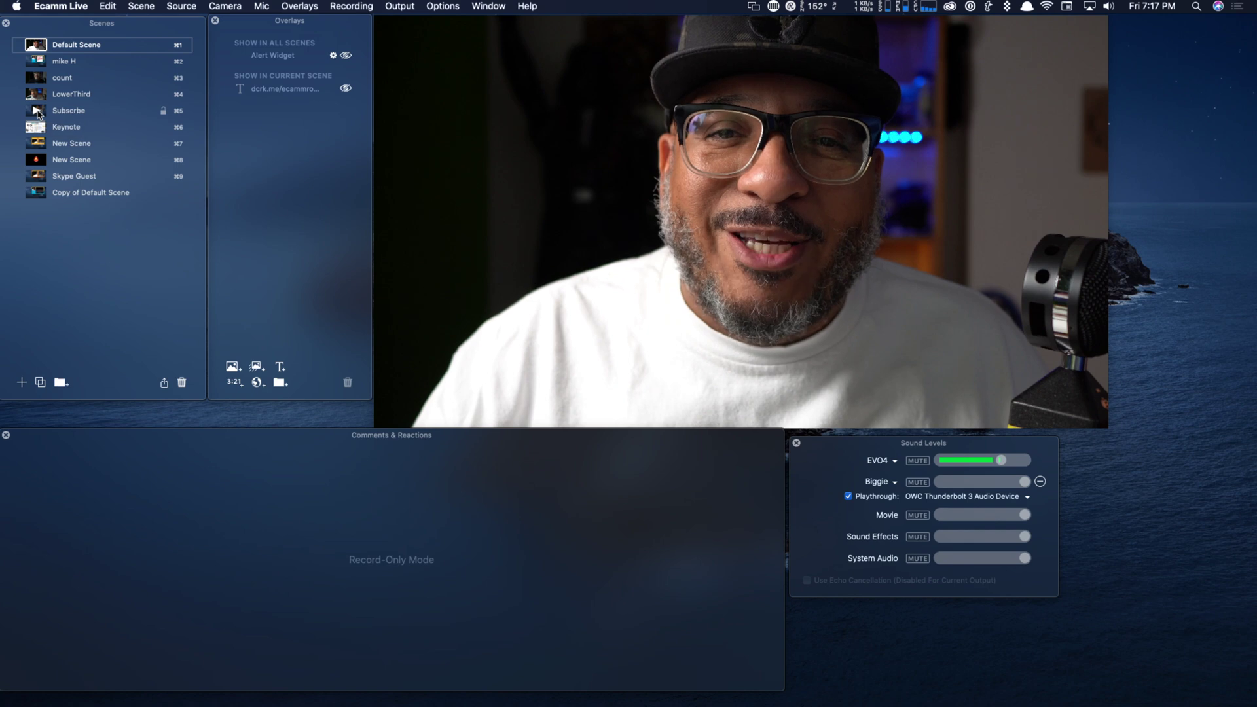
click(38, 111)
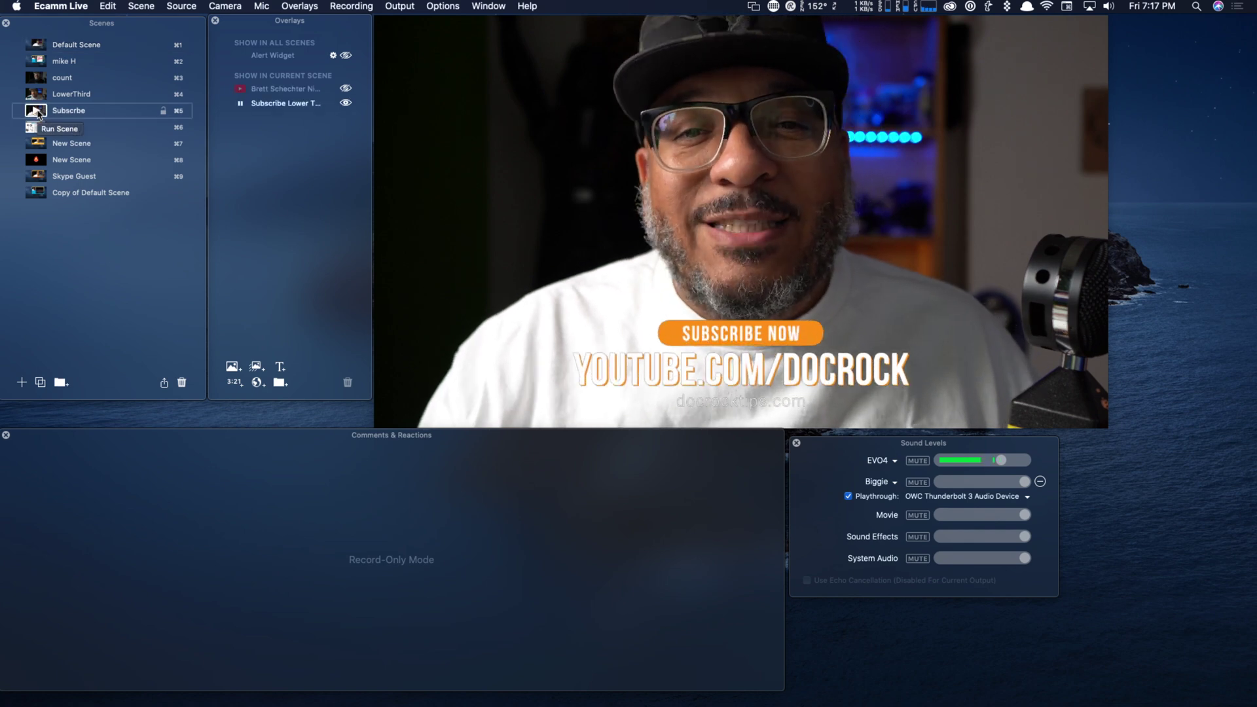